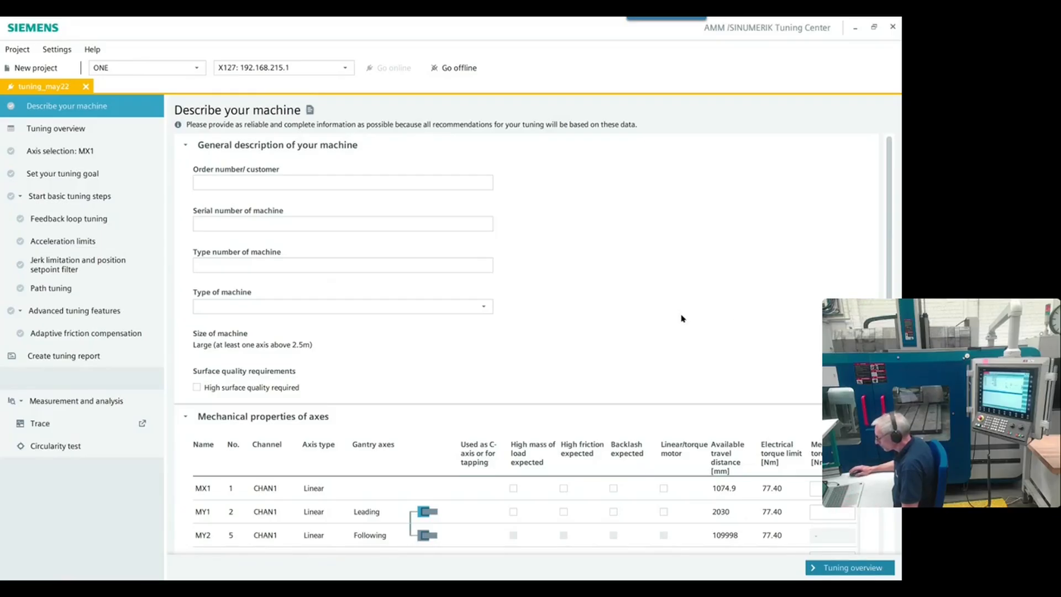
# - Try the high surface quality requirement in the machine description, clear it again and open the tuning overview
pyautogui.click(197, 388)
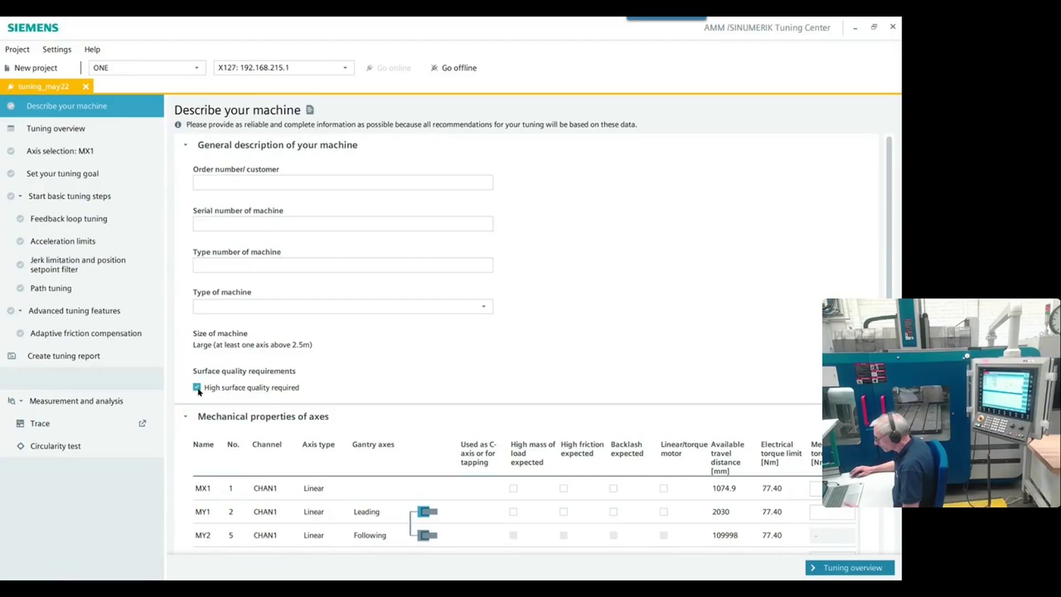
pyautogui.click(198, 388)
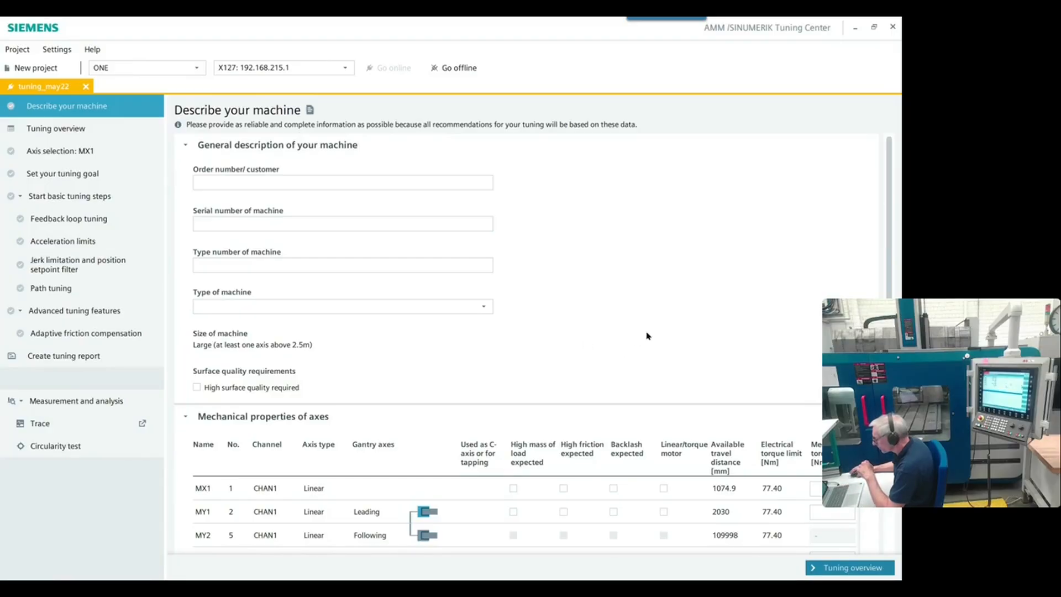
pyautogui.click(70, 131)
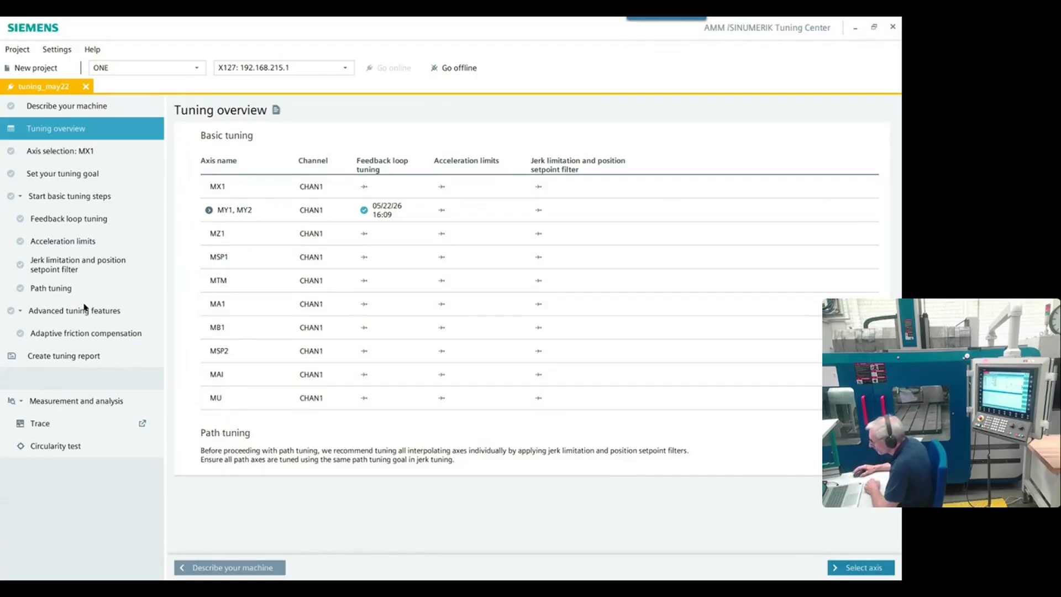
# - Set the circularity test to measure with only one axis and return to the tuning overview
pyautogui.click(56, 447)
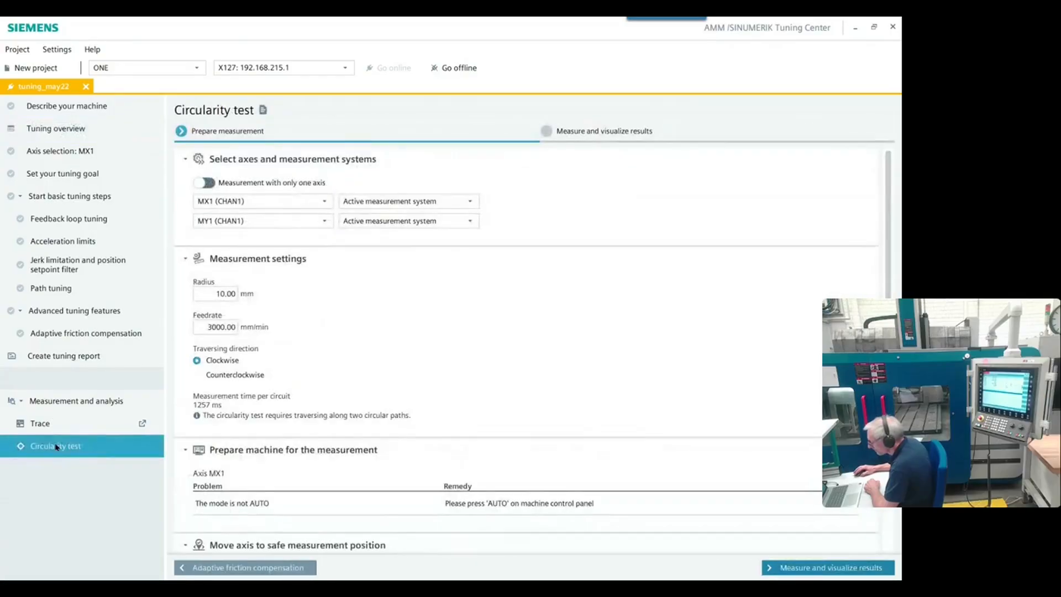
pyautogui.click(207, 182)
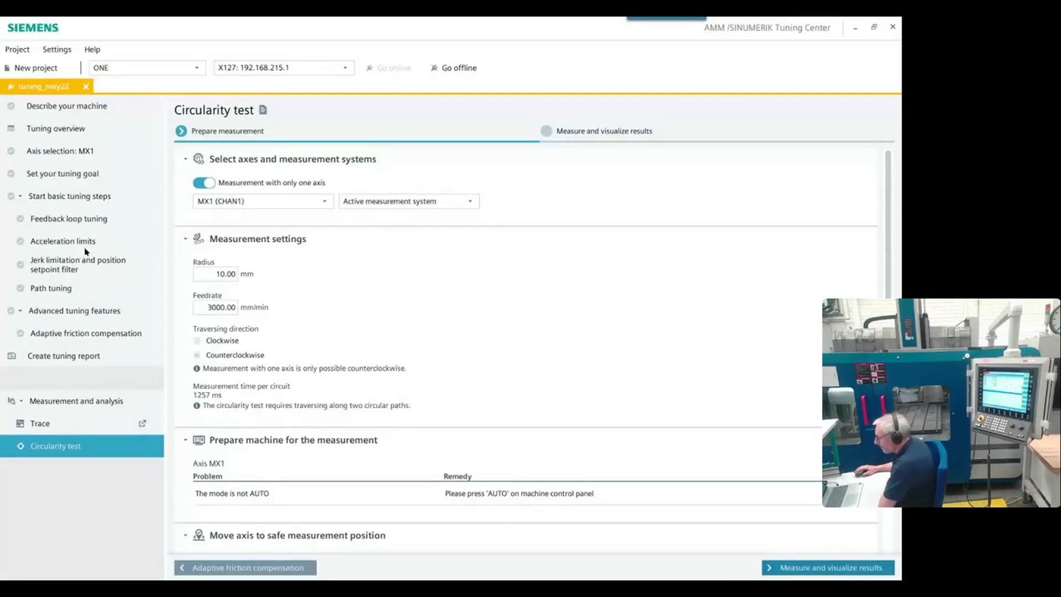
pyautogui.click(61, 132)
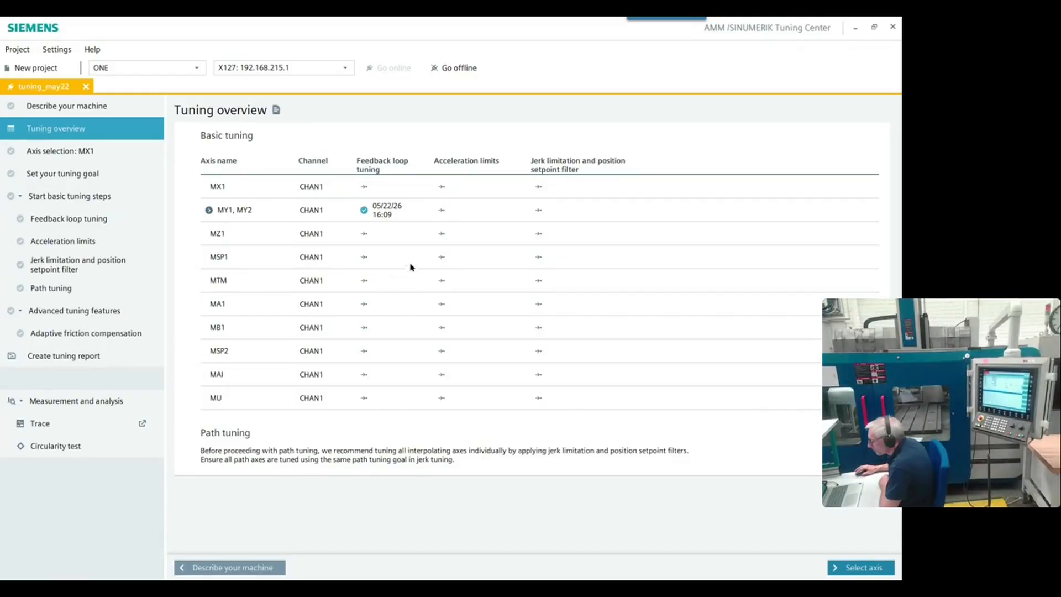
# - Begin preparing a feedback loop tuning run for axis MX1 with the tuning objective moderate
pyautogui.click(364, 187)
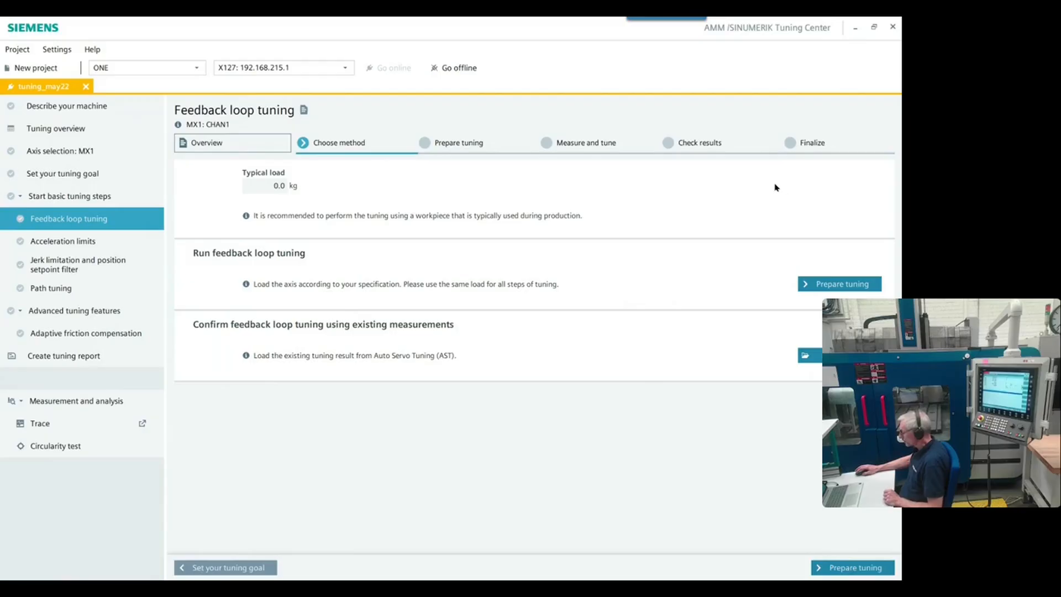
pyautogui.click(834, 285)
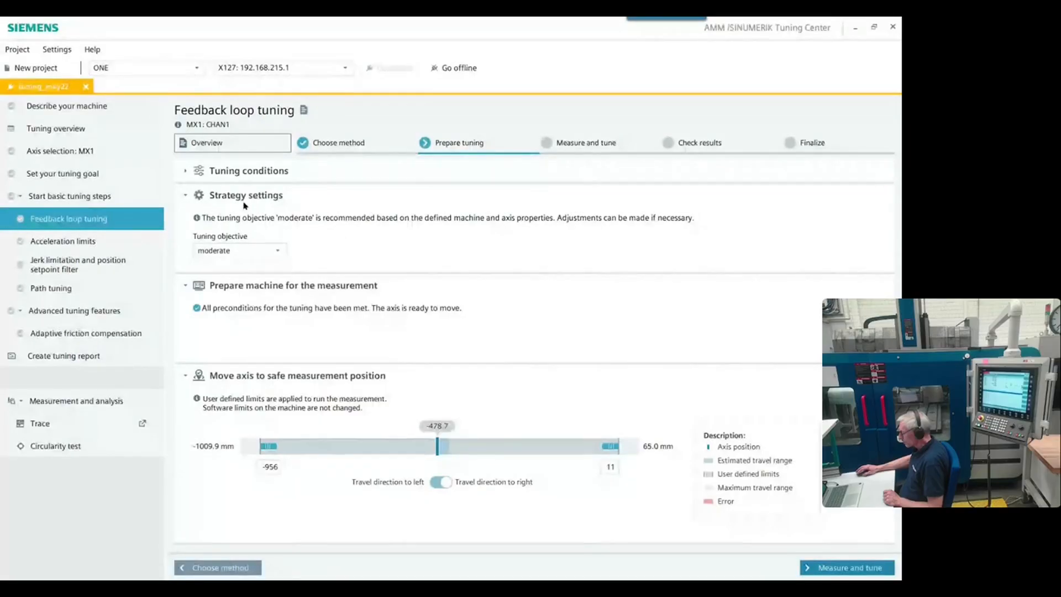
pyautogui.click(276, 256)
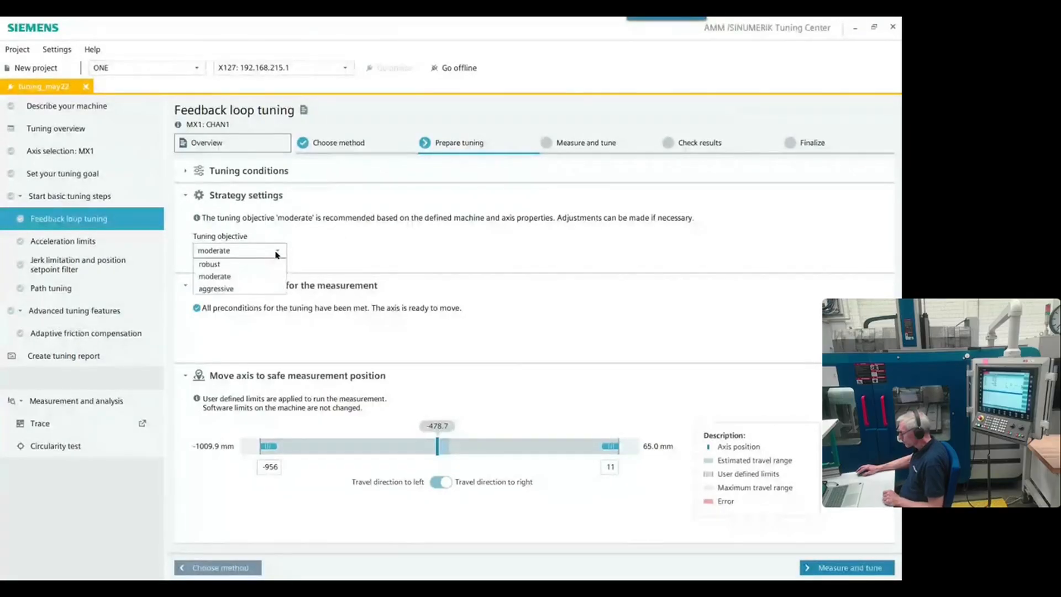
pyautogui.click(261, 279)
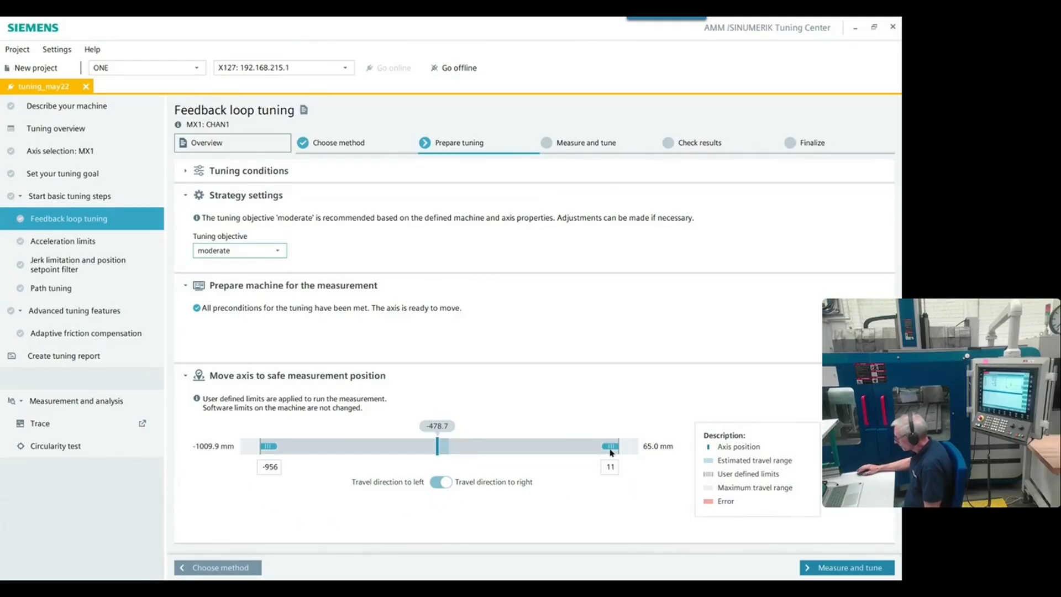
# - Narrow the user-defined travel limits of MX1 to about -821 mm and -68 mm and start the feedback loop measurements
pyautogui.moveTo(610, 448); pyautogui.dragTo(581, 446)
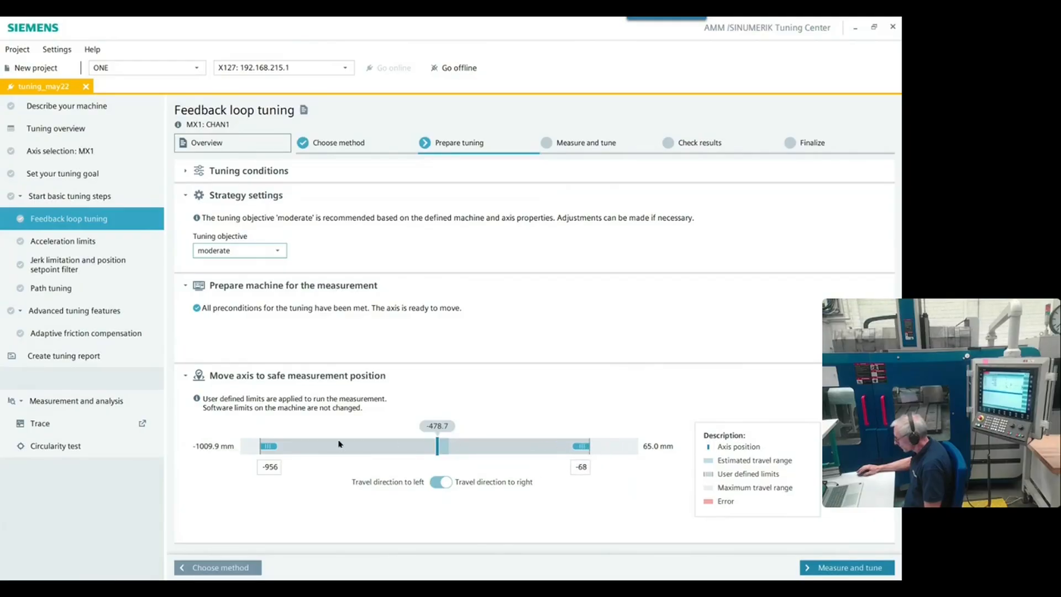
pyautogui.moveTo(268, 448); pyautogui.dragTo(327, 447)
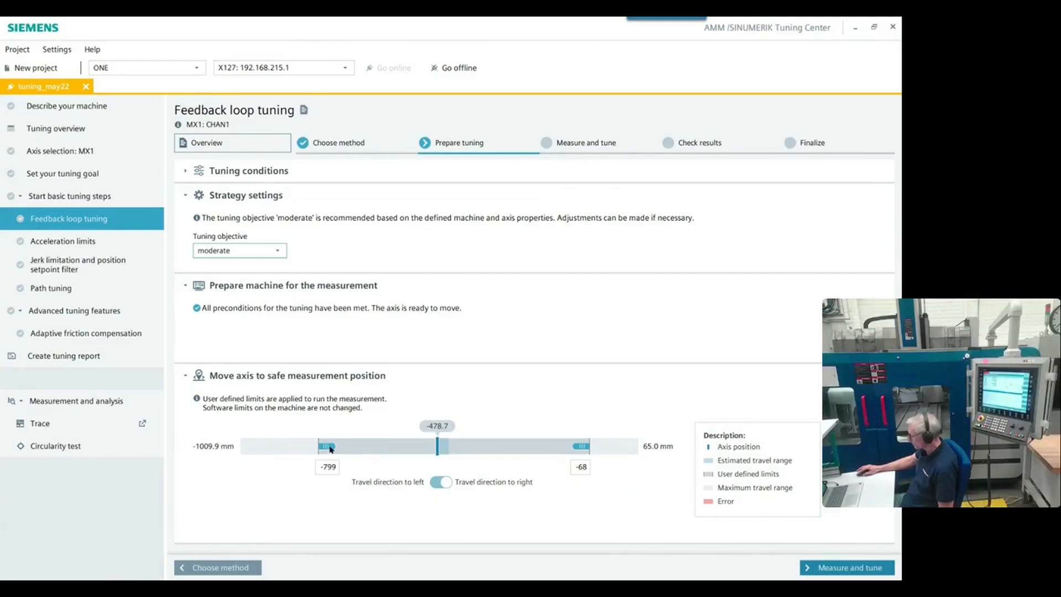
pyautogui.moveTo(331, 447); pyautogui.dragTo(313, 449)
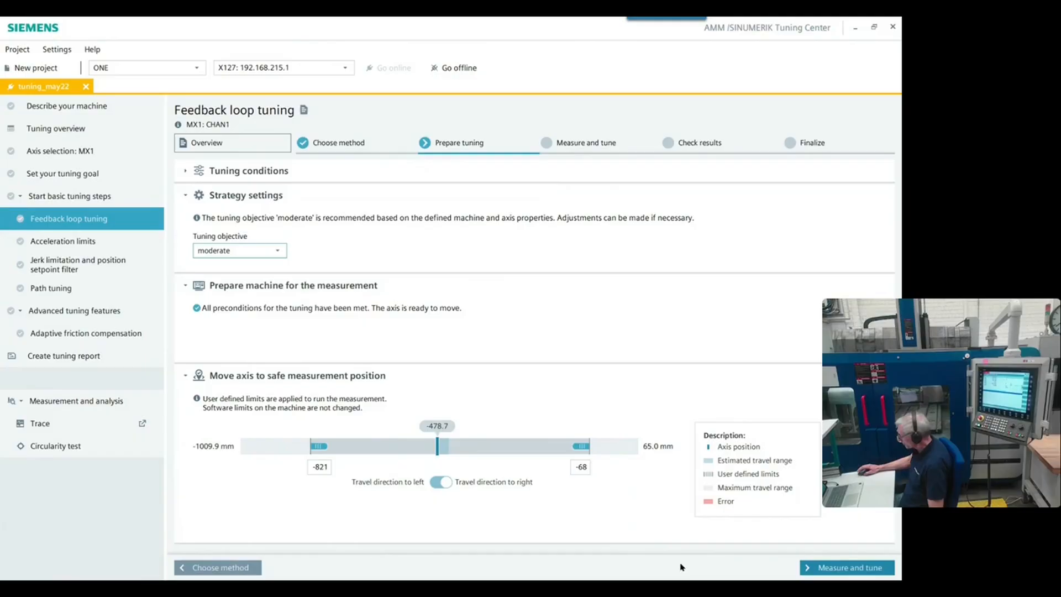
pyautogui.click(855, 570)
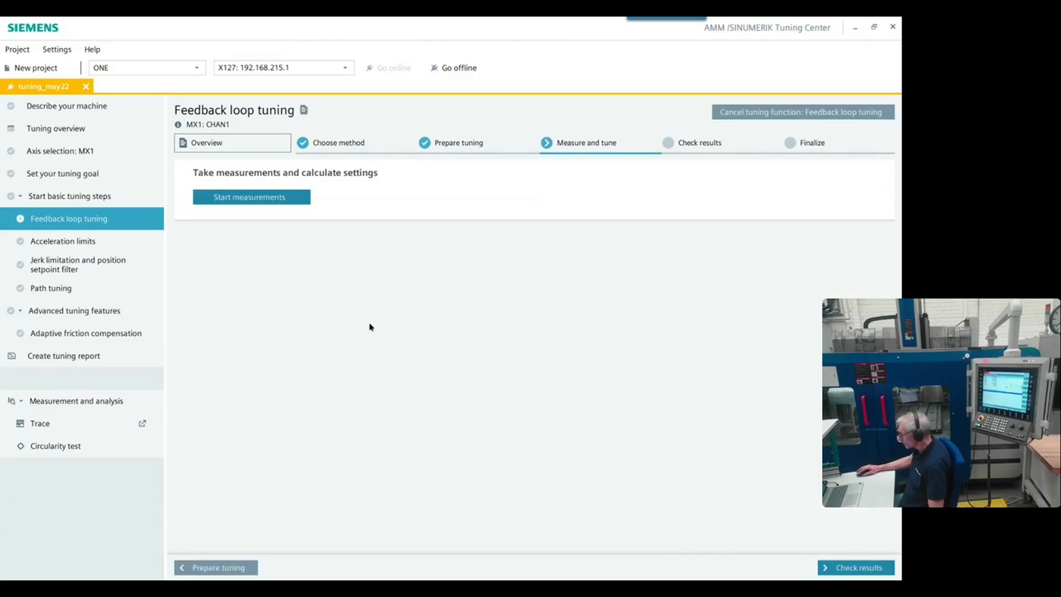
pyautogui.click(294, 197)
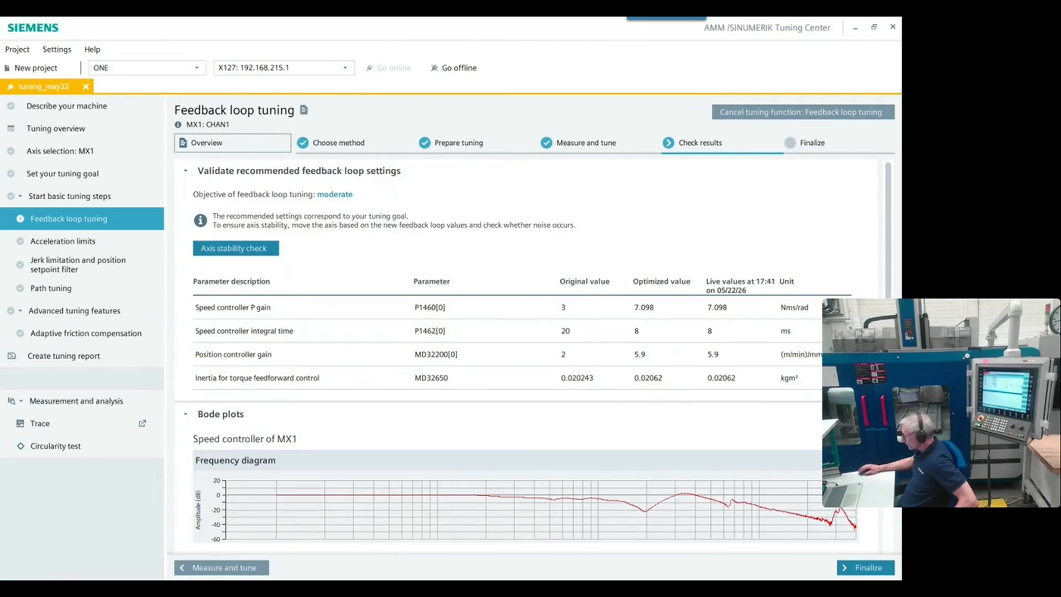
# - Examine the recommended feedback loop settings and the enlarged speed and position controller Bode plots of MX1
pyautogui.scroll(-4, 534, 358)
pyautogui.scroll(-3, 875, 517)
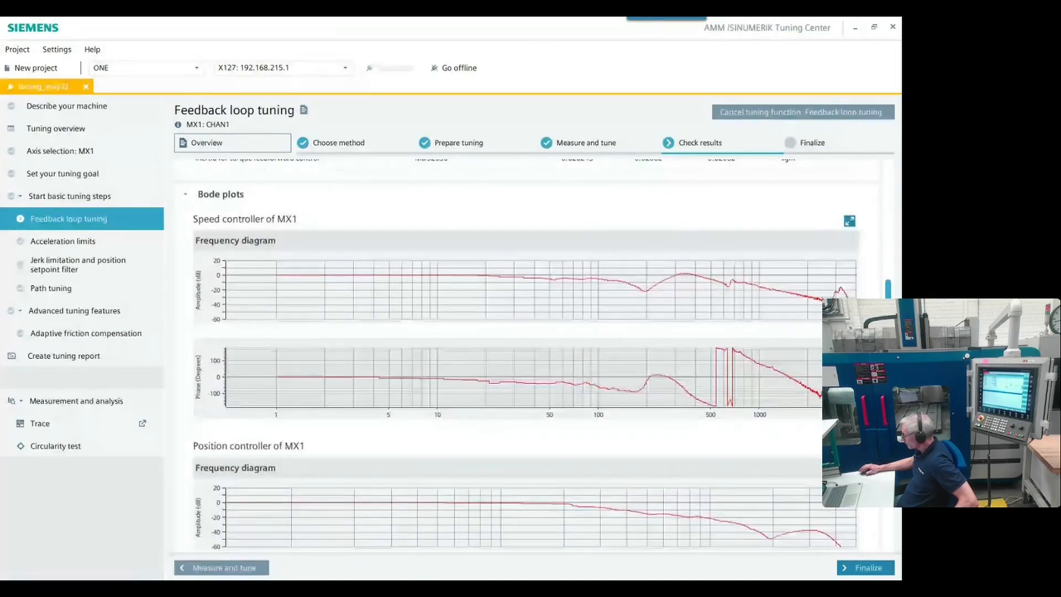
pyautogui.scroll(4, 875, 517)
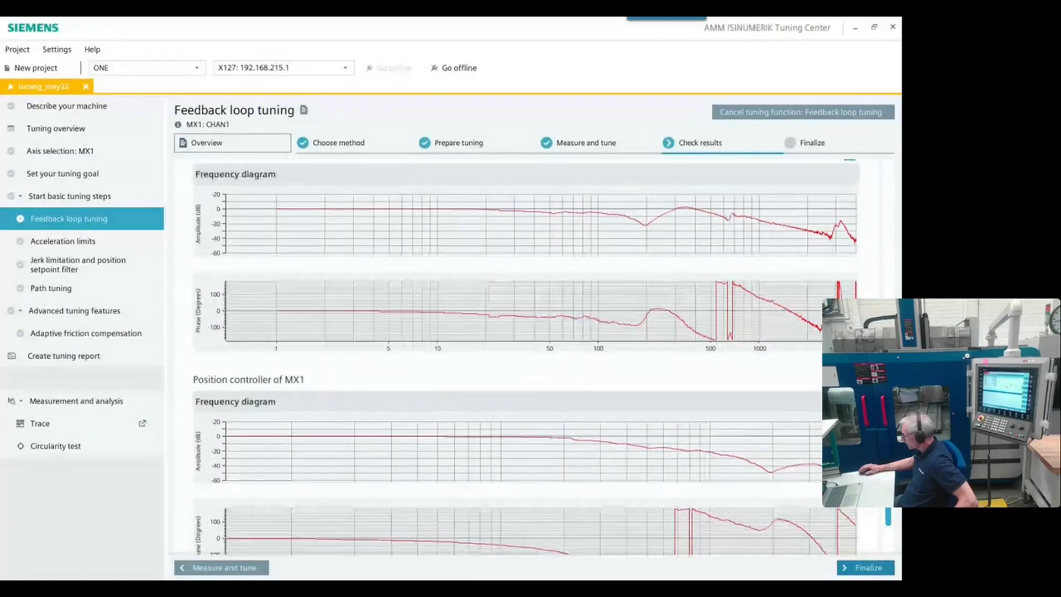
pyautogui.scroll(2, 534, 358)
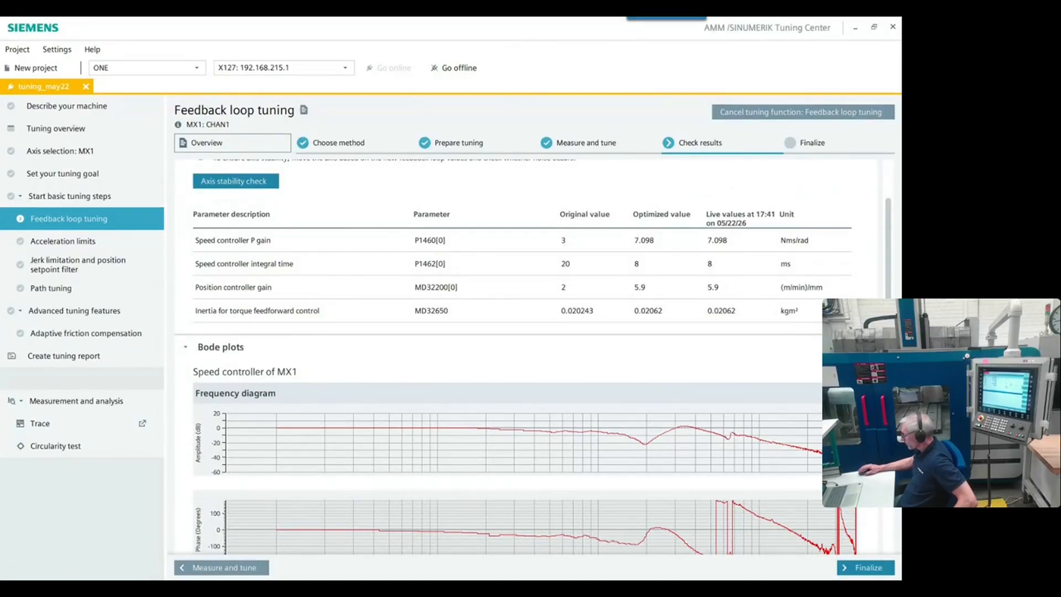
pyautogui.click(852, 394)
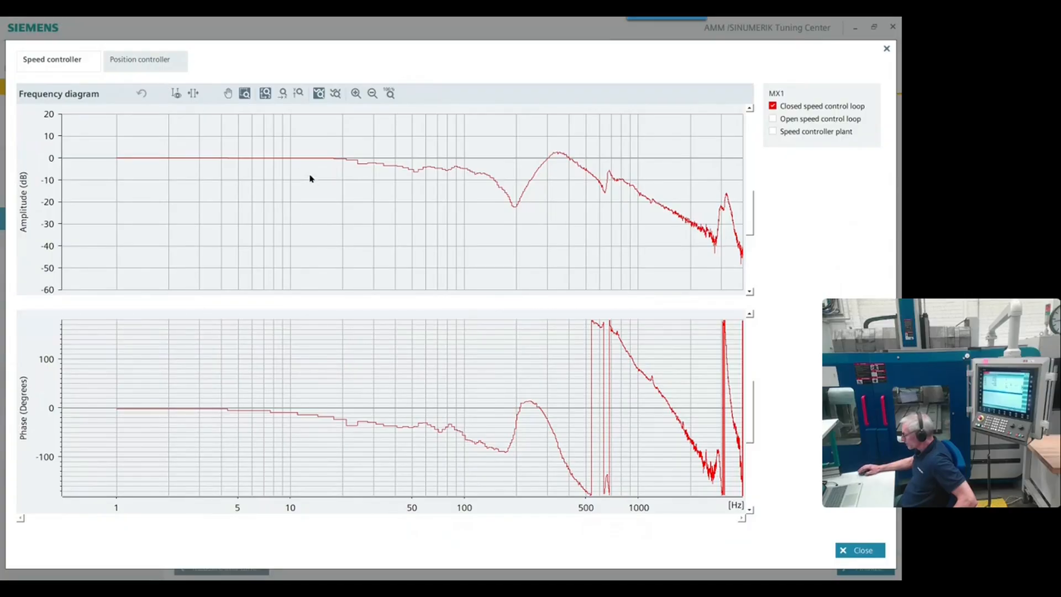
pyautogui.click(152, 63)
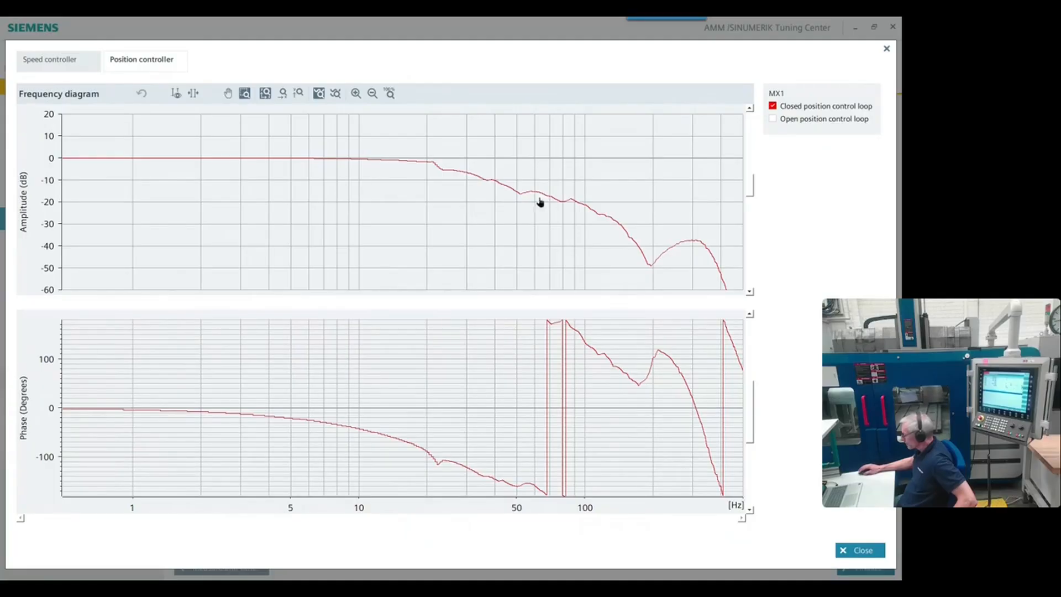
pyautogui.click(855, 551)
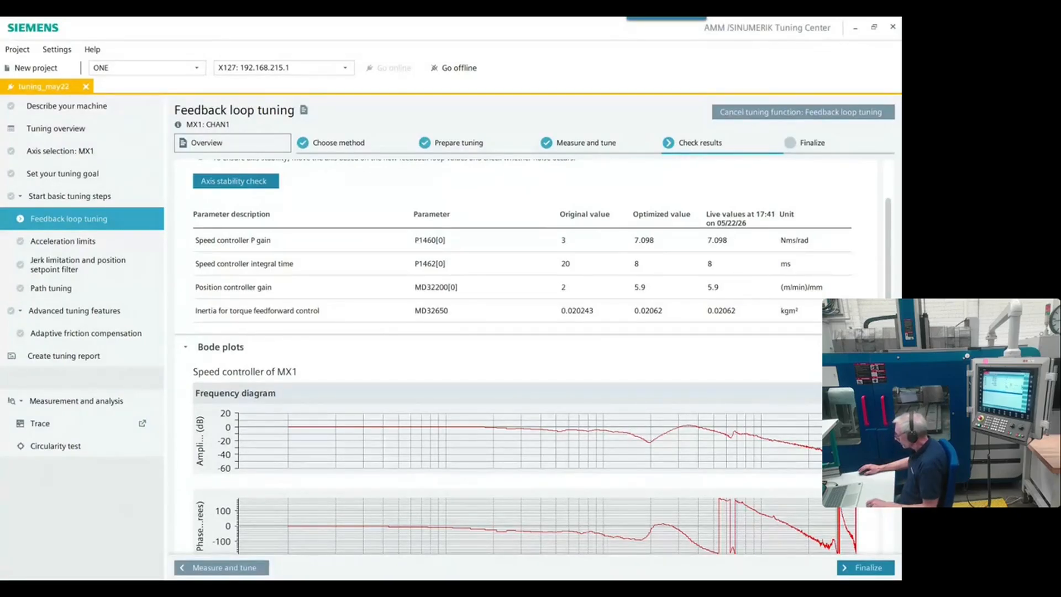
# - Finalize the MX1 feedback loop tuning: show all parameters for review, and confirm and activate the new values
pyautogui.click(868, 569)
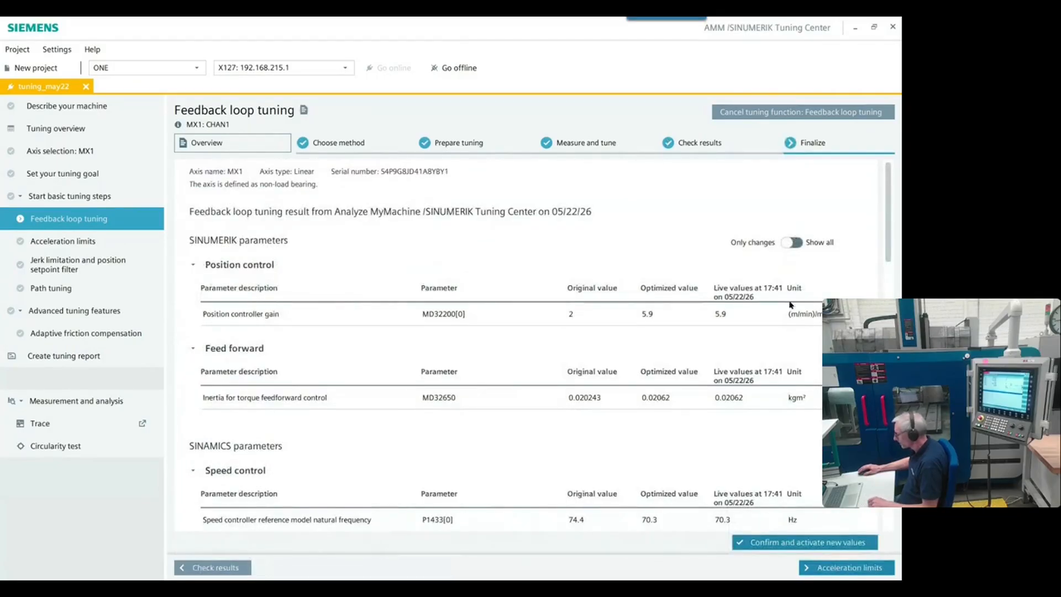
pyautogui.moveTo(888, 253); pyautogui.dragTo(887, 364)
pyautogui.moveTo(888, 286); pyautogui.dragTo(892, 203)
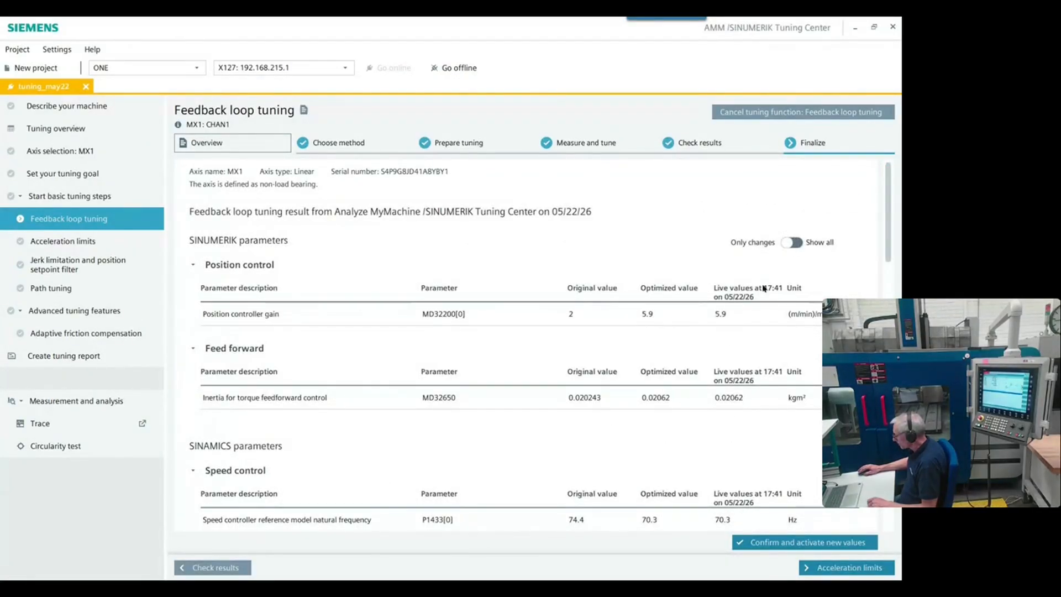
pyautogui.click(796, 243)
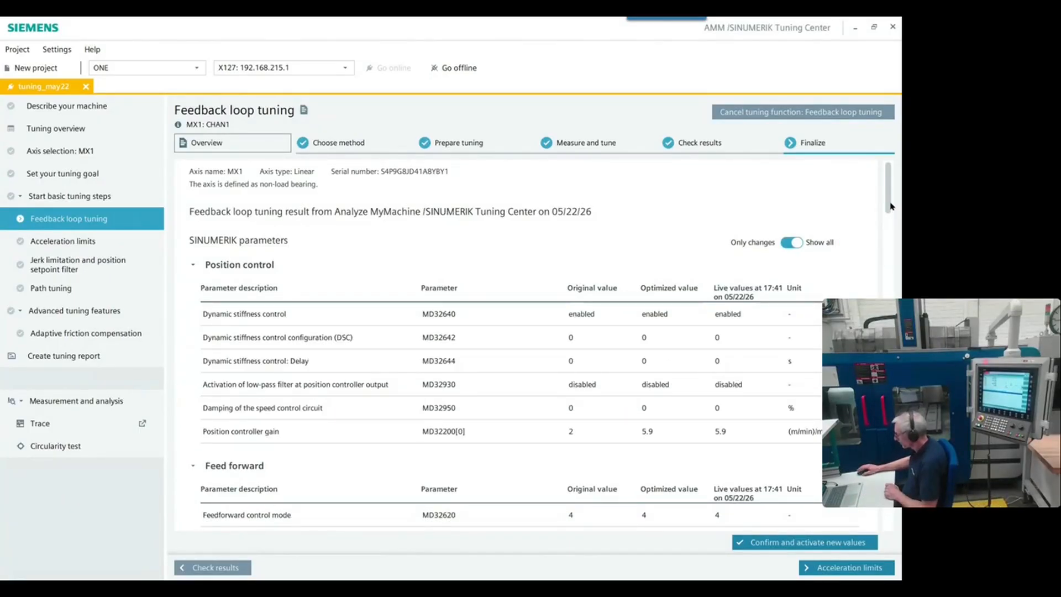
pyautogui.moveTo(891, 206); pyautogui.dragTo(875, 175)
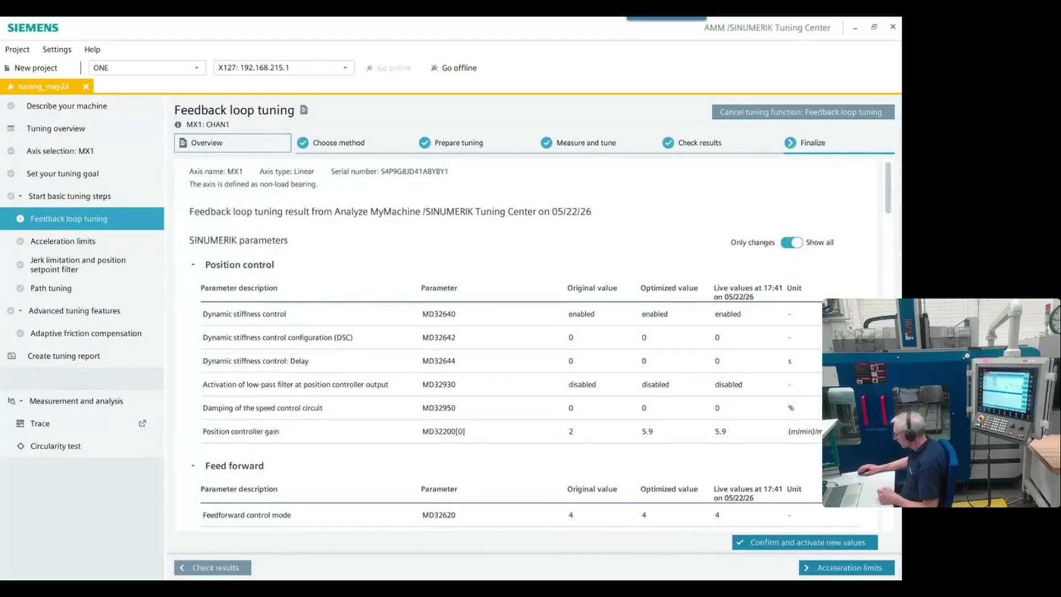
pyautogui.click(783, 543)
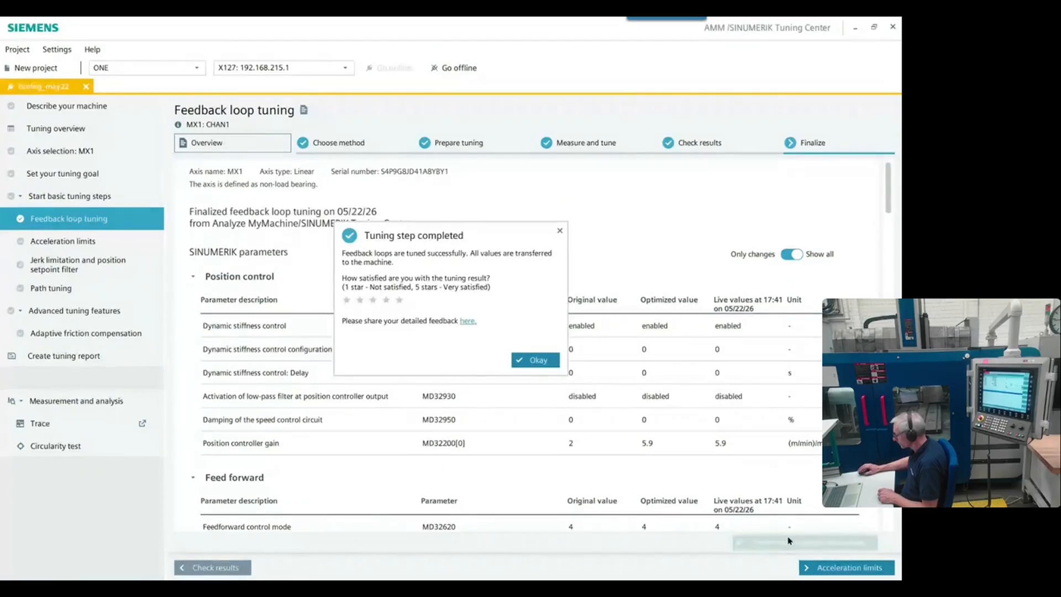
pyautogui.click(554, 362)
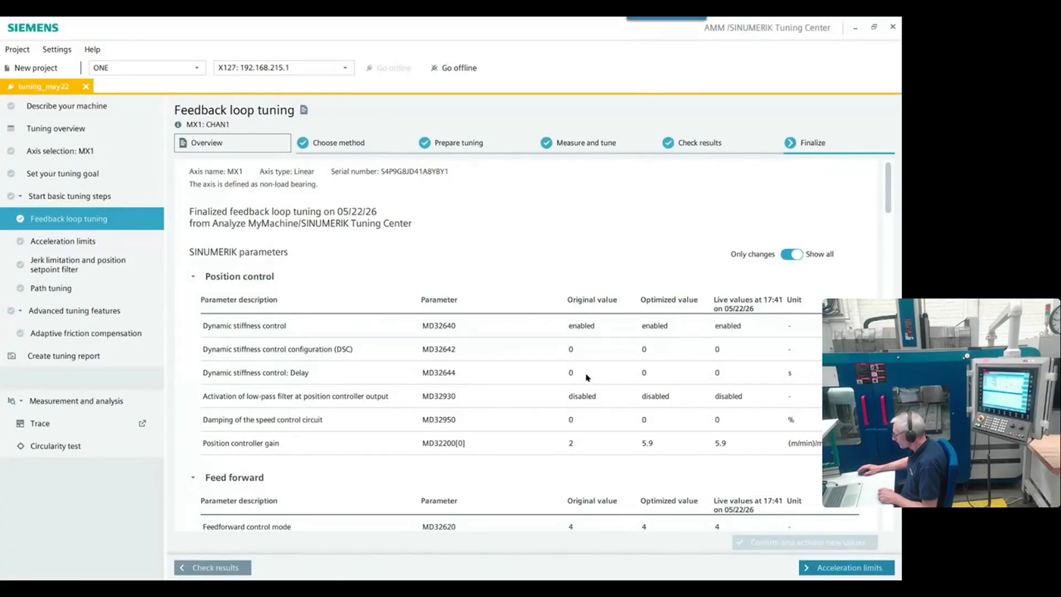
# - Prepare guided acceleration limits tuning for MX1 with a mechanical torque limit of 80 Nm and get proposals for the initial values
pyautogui.click(878, 570)
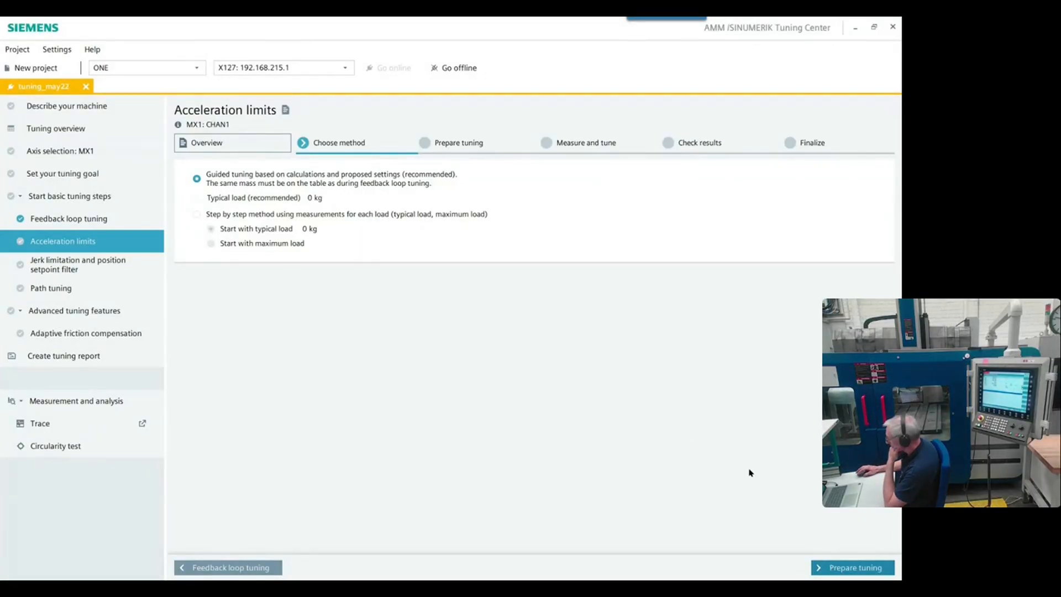
pyautogui.click(848, 569)
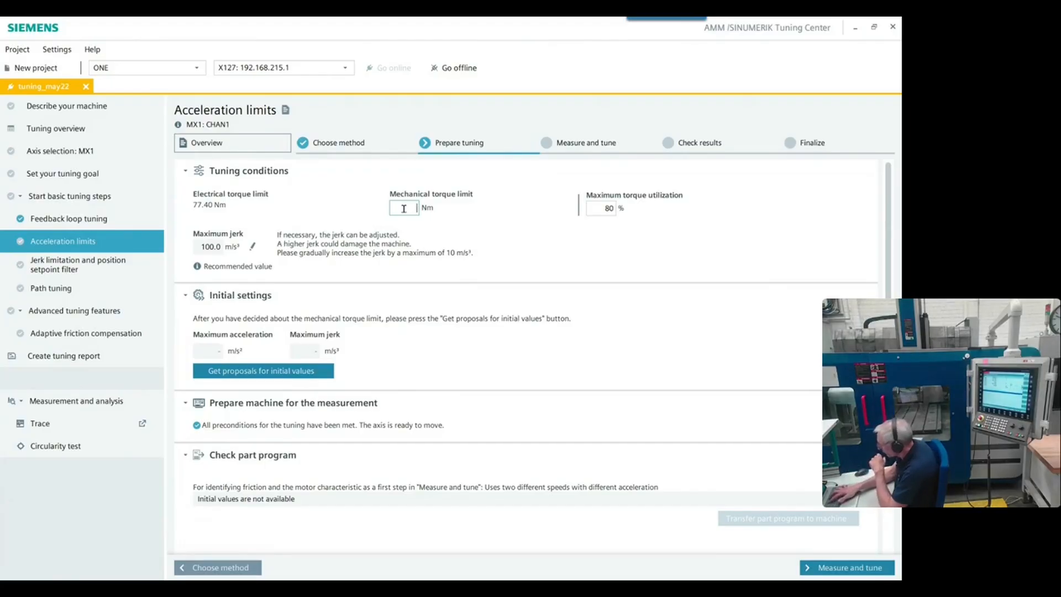
pyautogui.write('80')
pyautogui.press('Return')
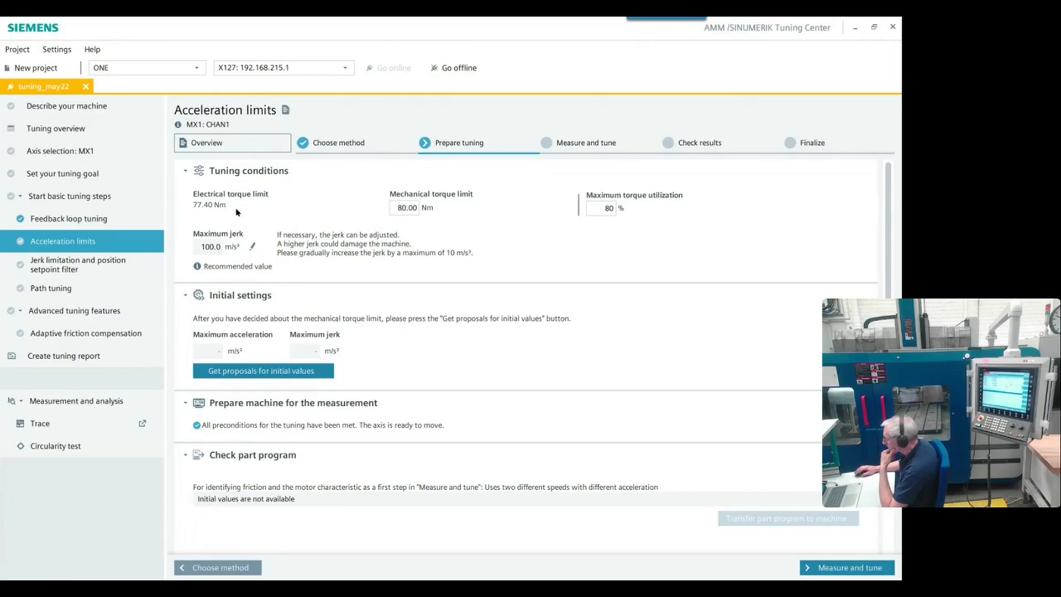
pyautogui.click(599, 209)
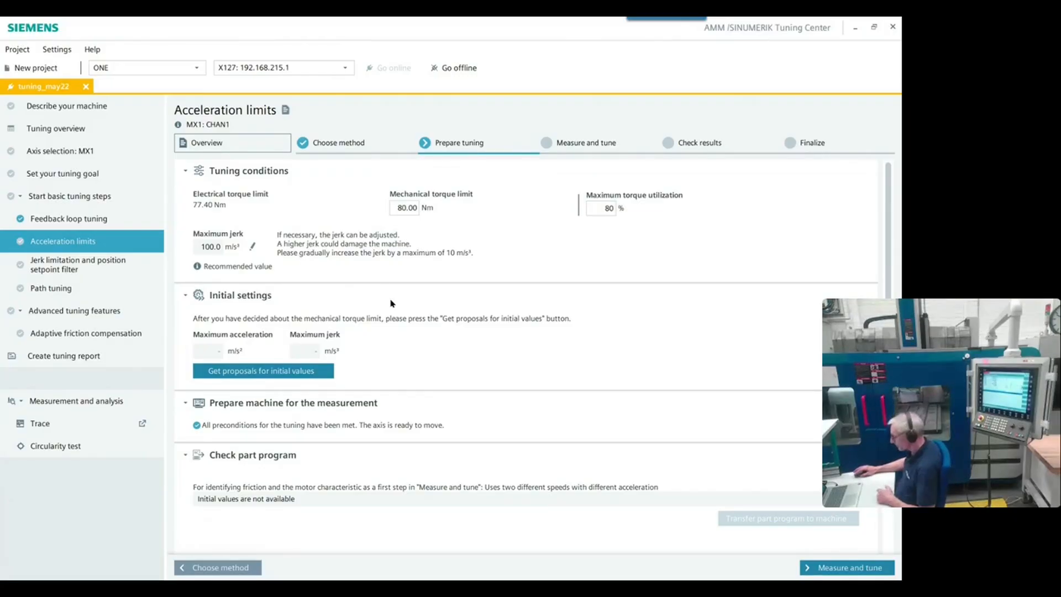
pyautogui.click(323, 372)
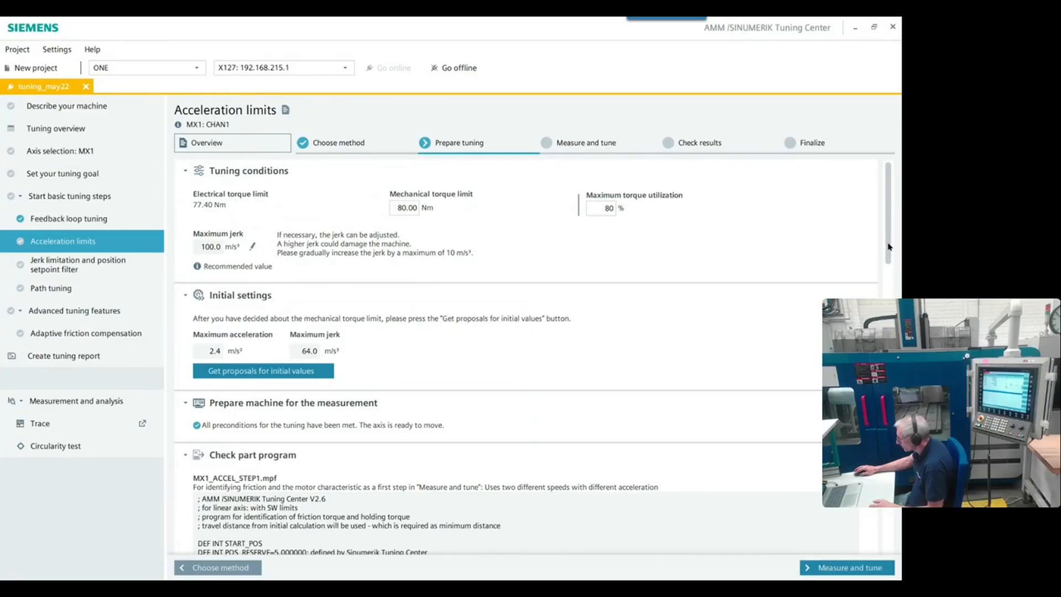
# - Transfer the acceleration part programs MX1_ACCEL_STEP1.mpf and MX1_ACCEL_STEP2.mpf to the machine, overwriting the existing version
pyautogui.moveTo(890, 247); pyautogui.dragTo(894, 454)
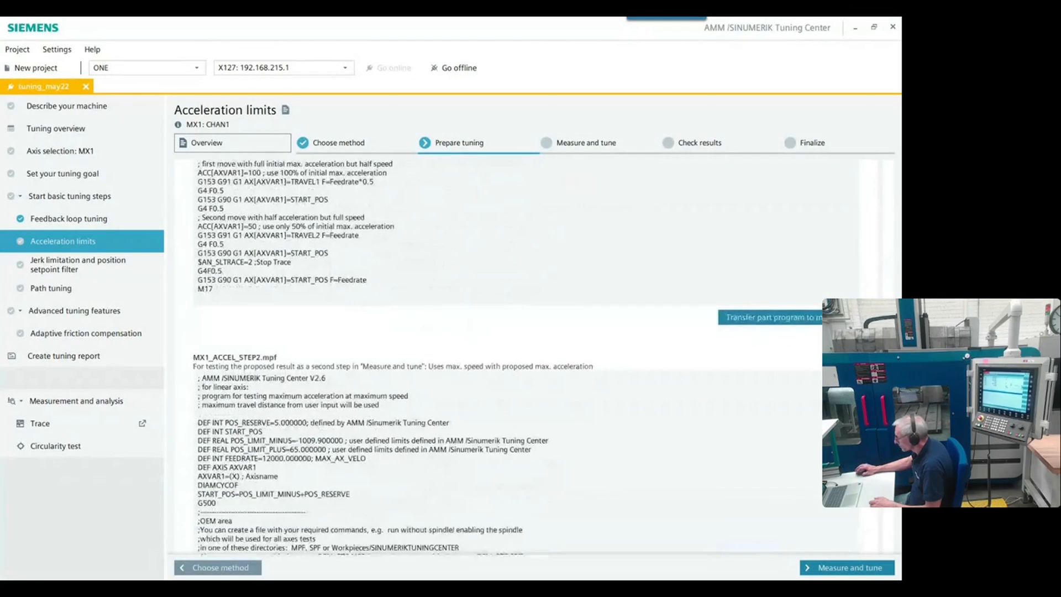
pyautogui.click(752, 325)
pyautogui.click(471, 335)
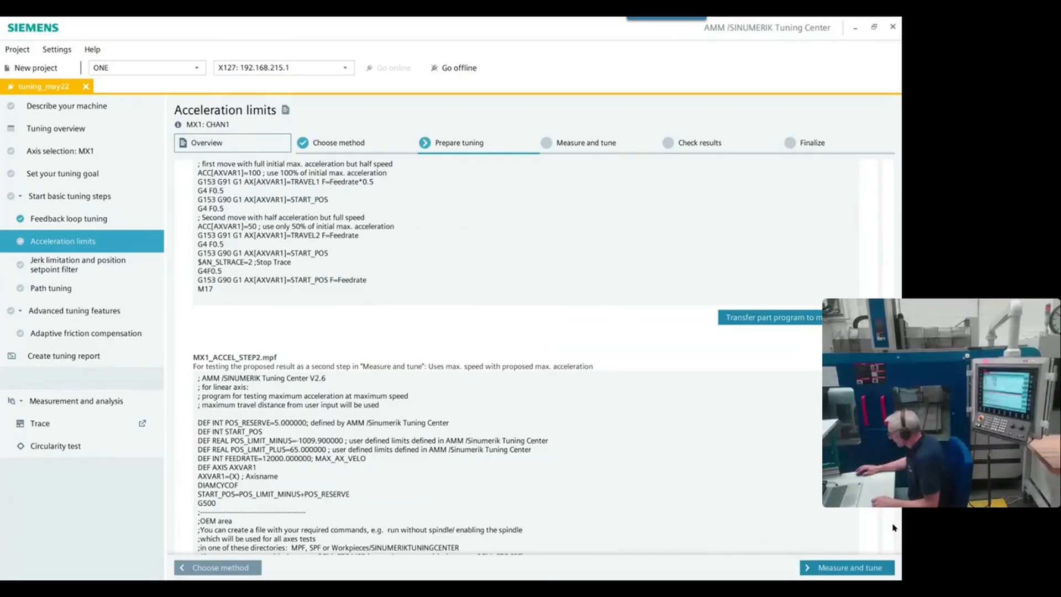
pyautogui.scroll(-6, 894, 528)
pyautogui.click(813, 529)
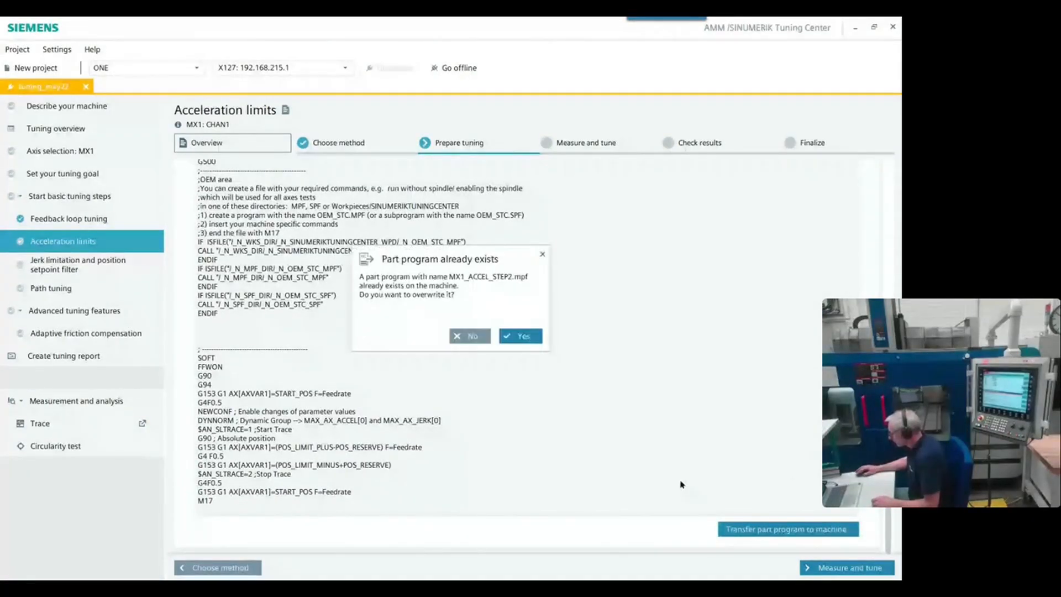
pyautogui.click(523, 337)
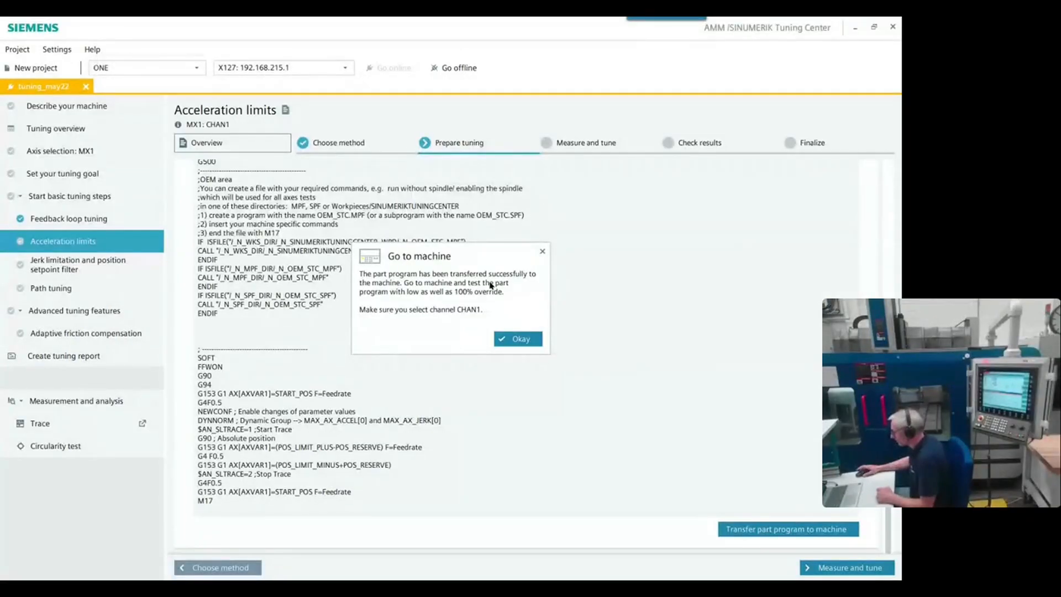
pyautogui.click(520, 339)
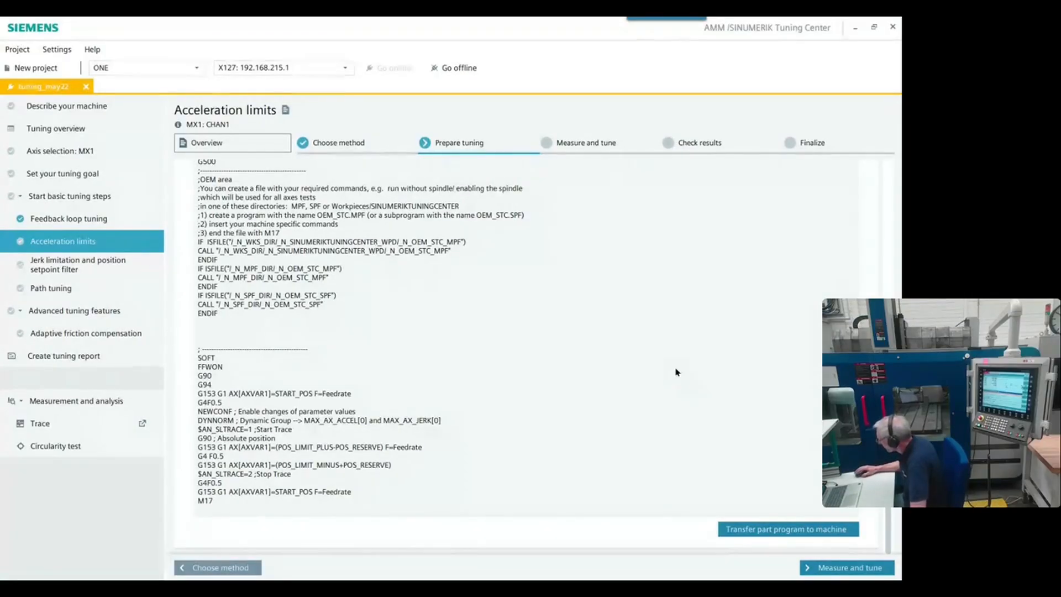
# - Activate the initial values of 2.4 m/s² and 64.0 m/s³, perform the identification measurement and accept the proposed 3.6 m/s² acceleration limit
pyautogui.click(857, 568)
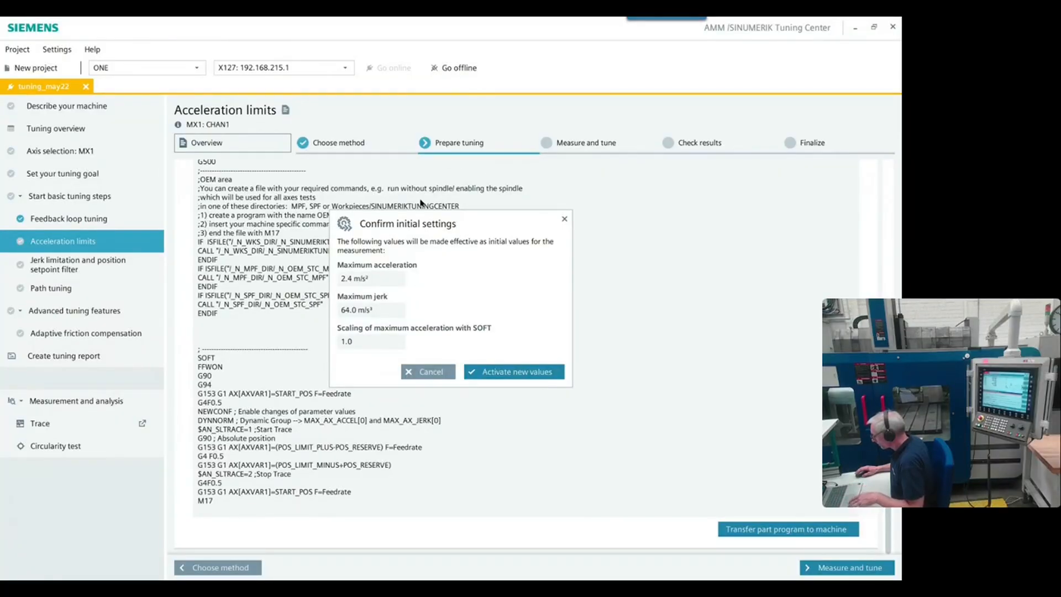
pyautogui.click(518, 376)
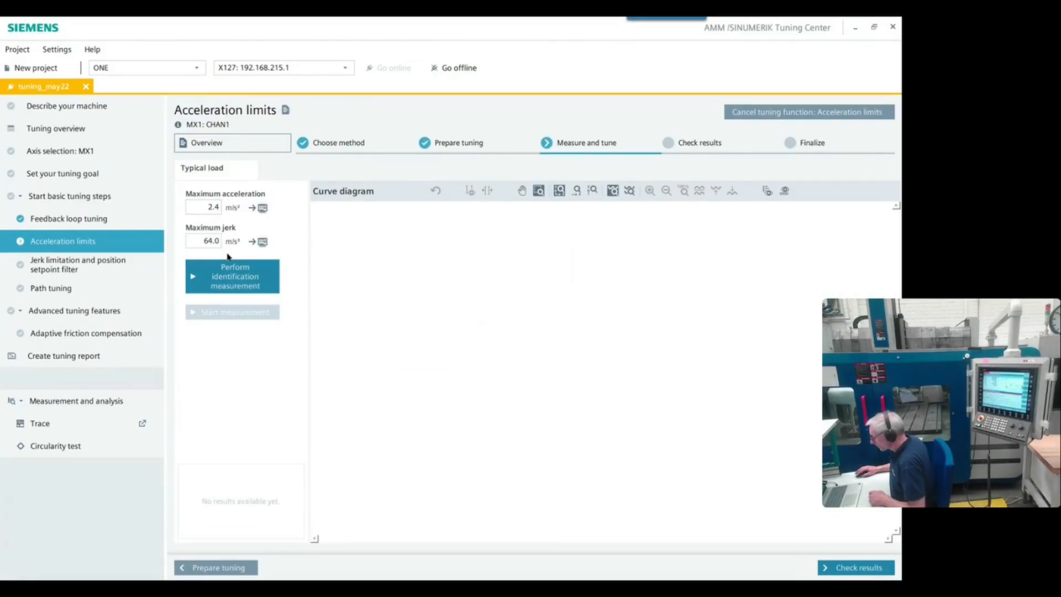
pyautogui.click(266, 282)
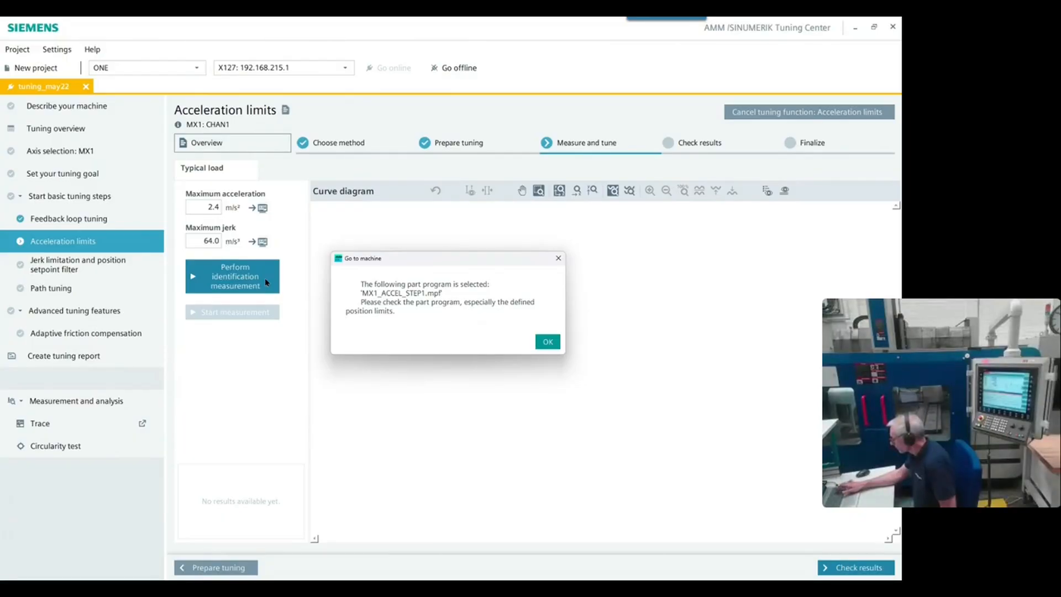
pyautogui.press('Return')
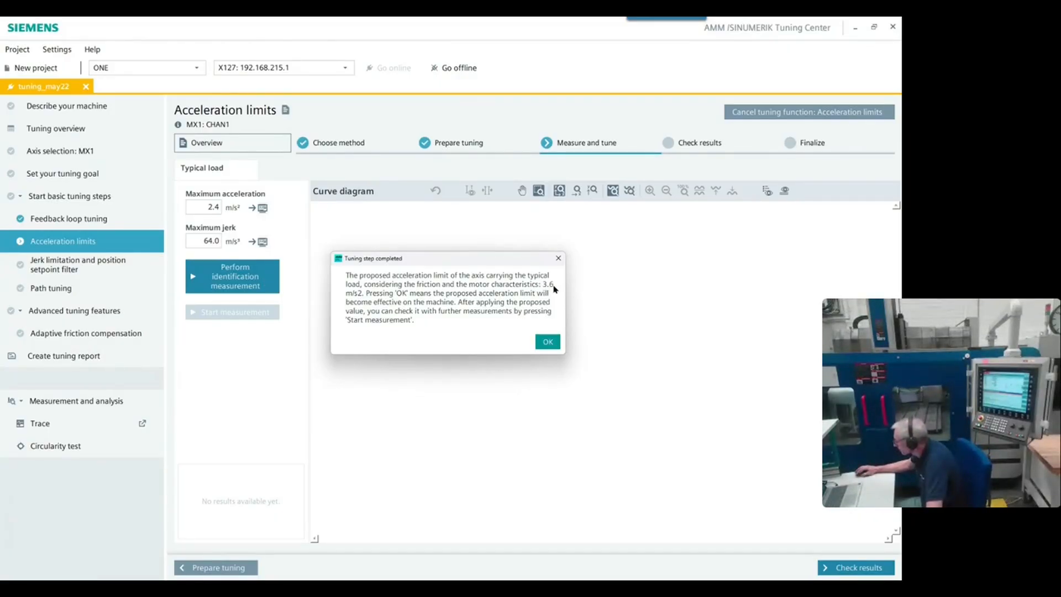
pyautogui.click(557, 342)
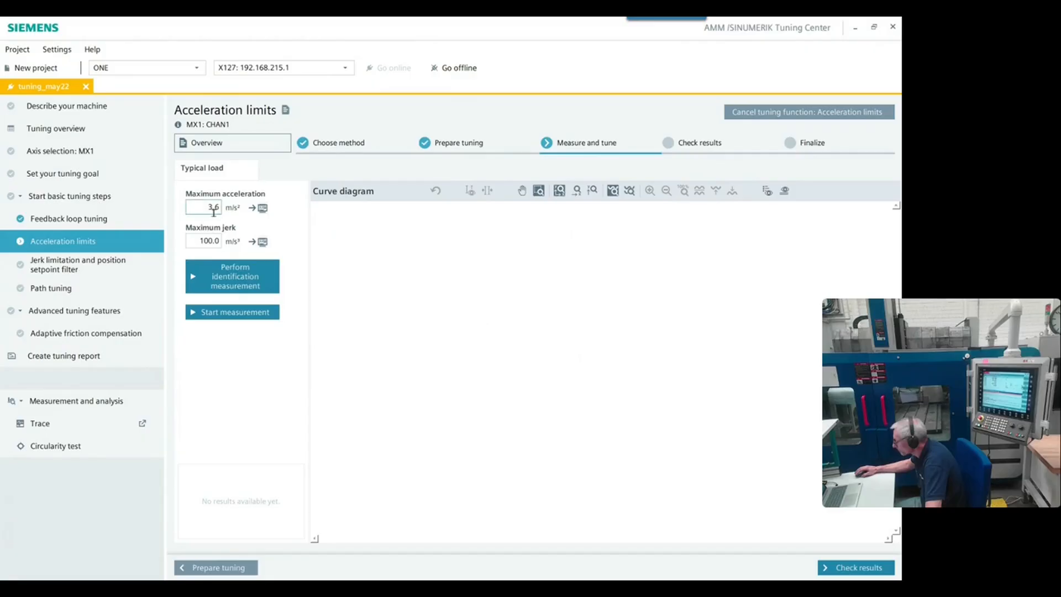
# - Measure MX1 with the maximum acceleration of 3.6 m/s² and examine the enlarged torque peaks at the reversal in the curve diagram
pyautogui.click(242, 313)
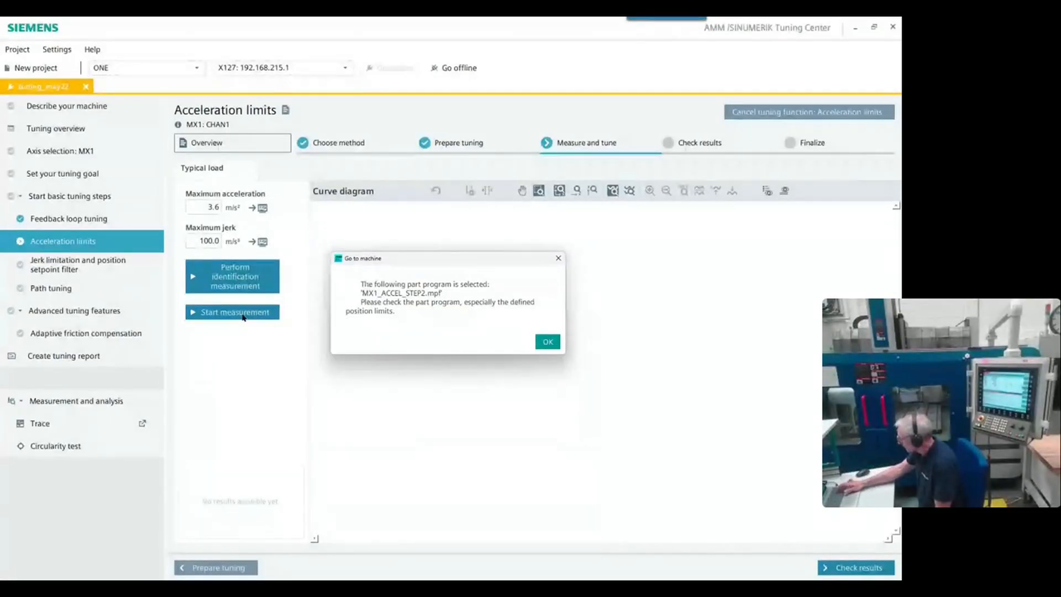
pyautogui.press('Return')
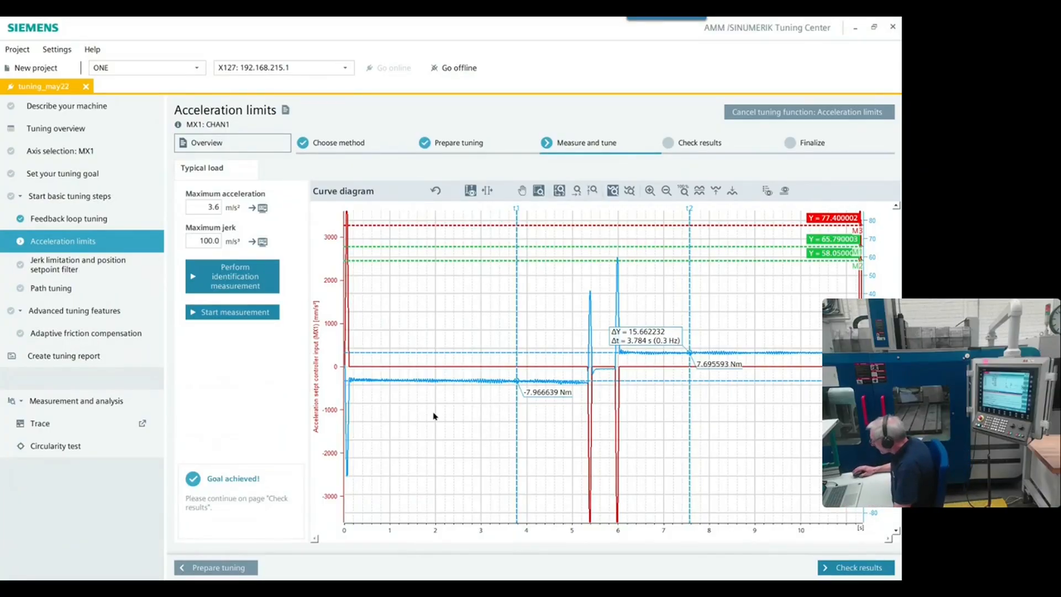
pyautogui.click(576, 191)
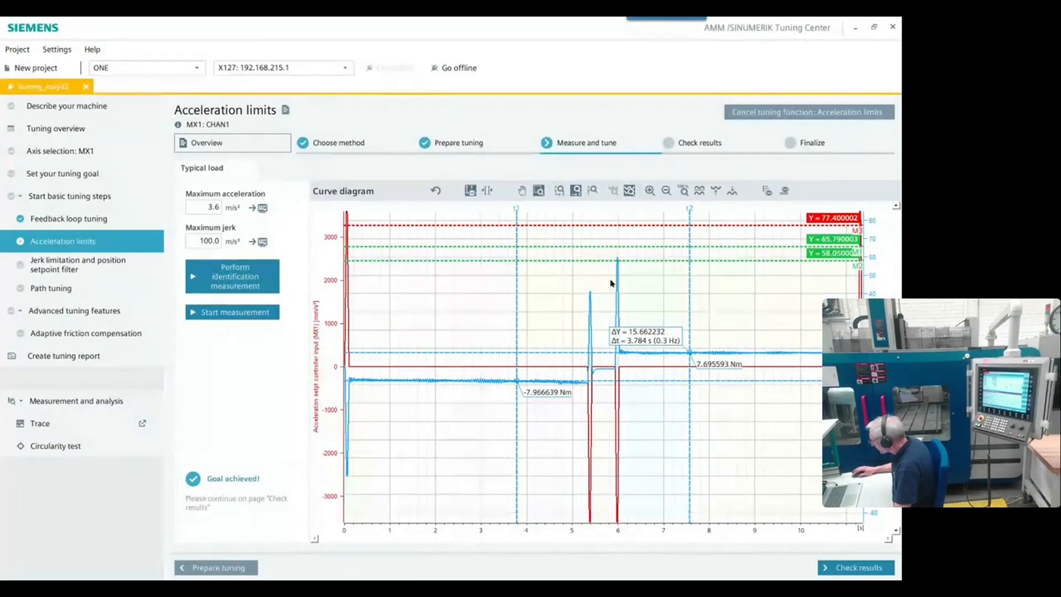
pyautogui.moveTo(580, 278); pyautogui.dragTo(661, 278)
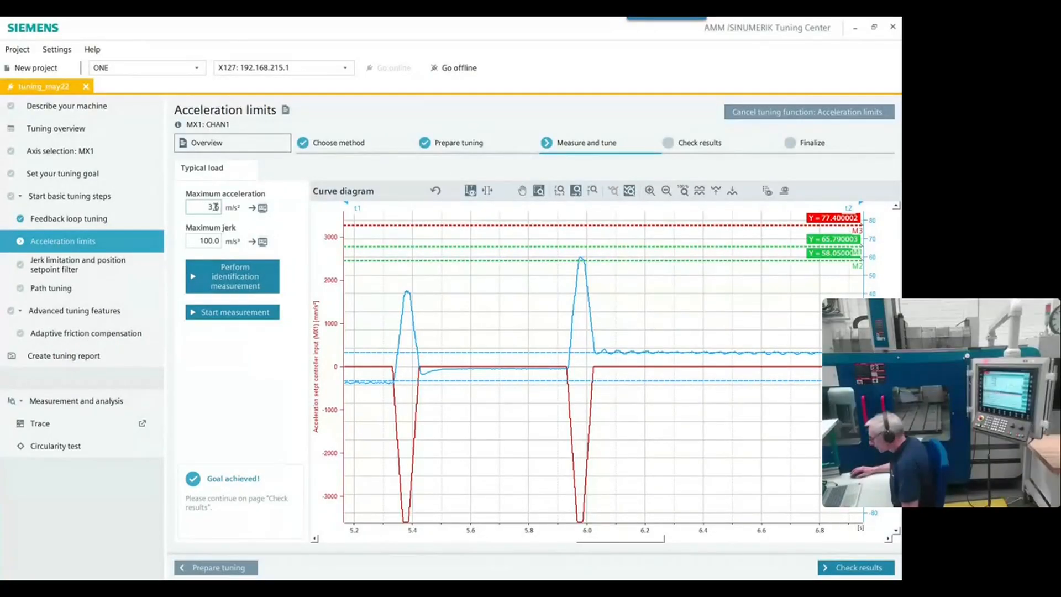
# - Set the maximum acceleration to 4.0 m/s², repeat the measurement and examine the enlarged initial acceleration peak
pyautogui.moveTo(204, 207); pyautogui.dragTo(221, 208)
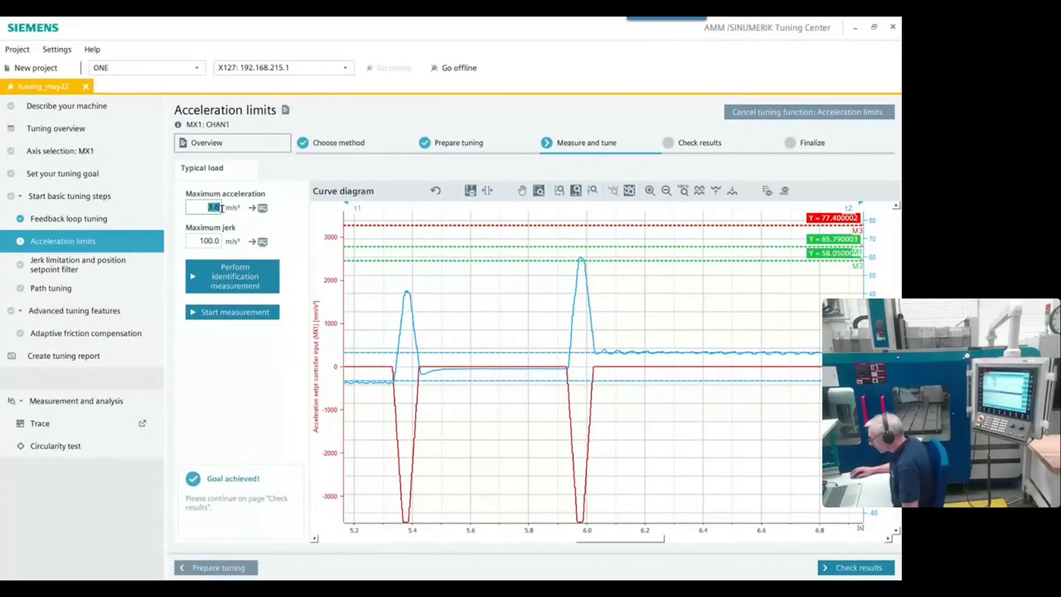
pyautogui.write('4.0')
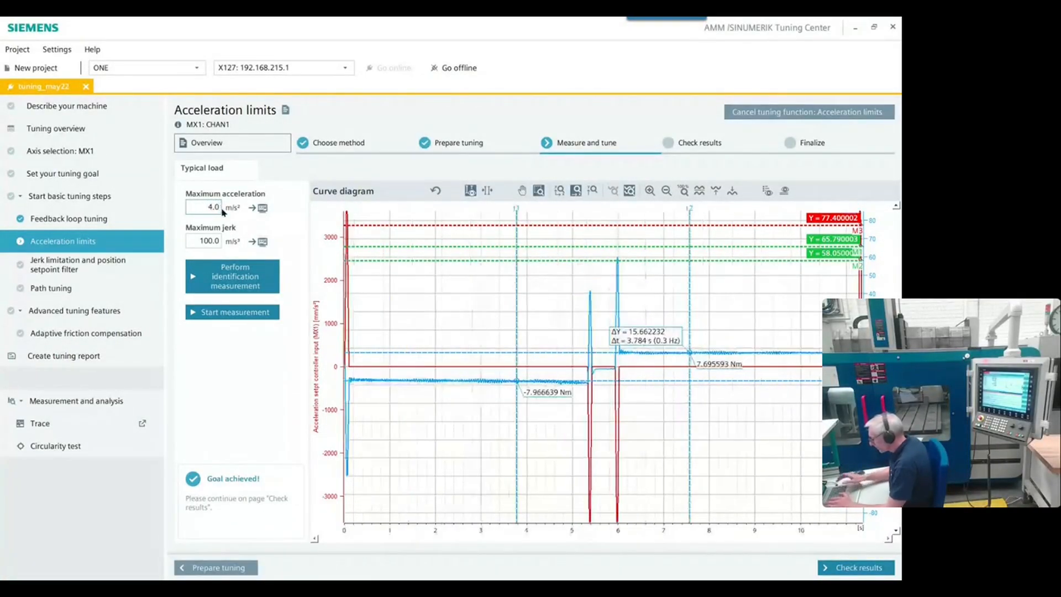
pyautogui.click(267, 314)
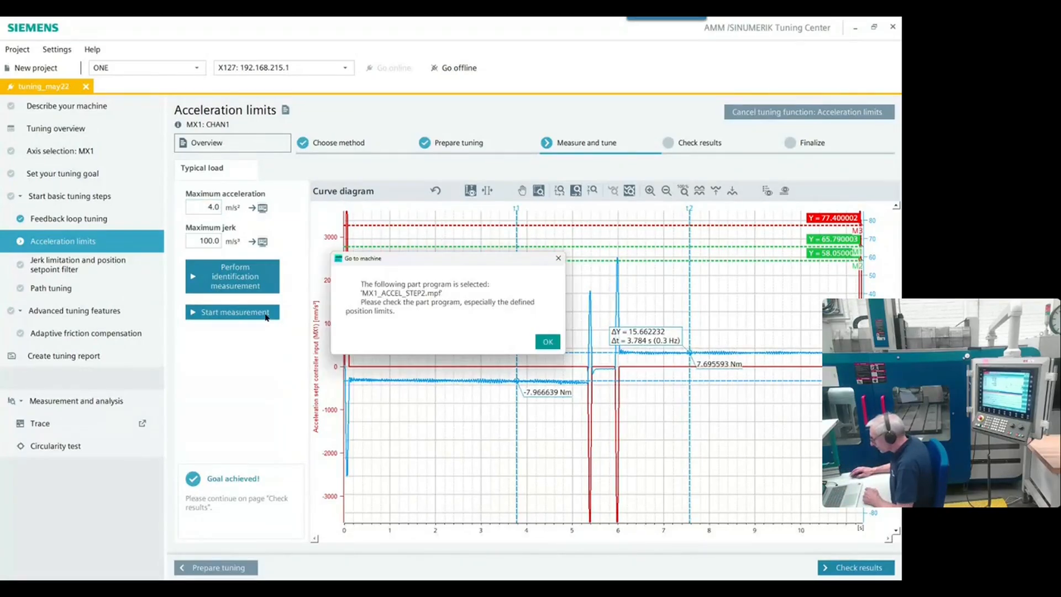
pyautogui.press('Return')
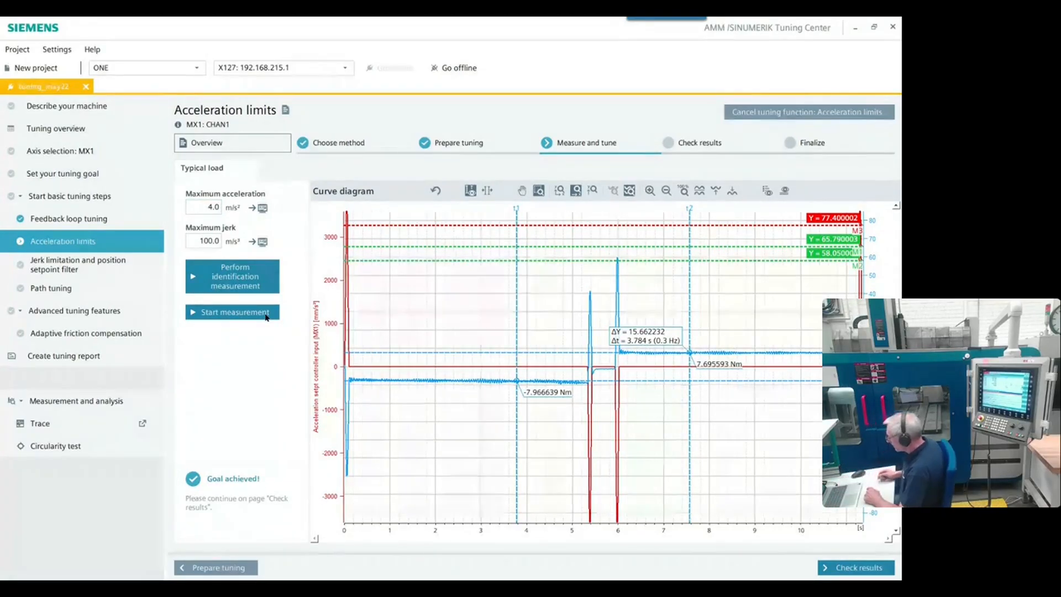
pyautogui.click(266, 314)
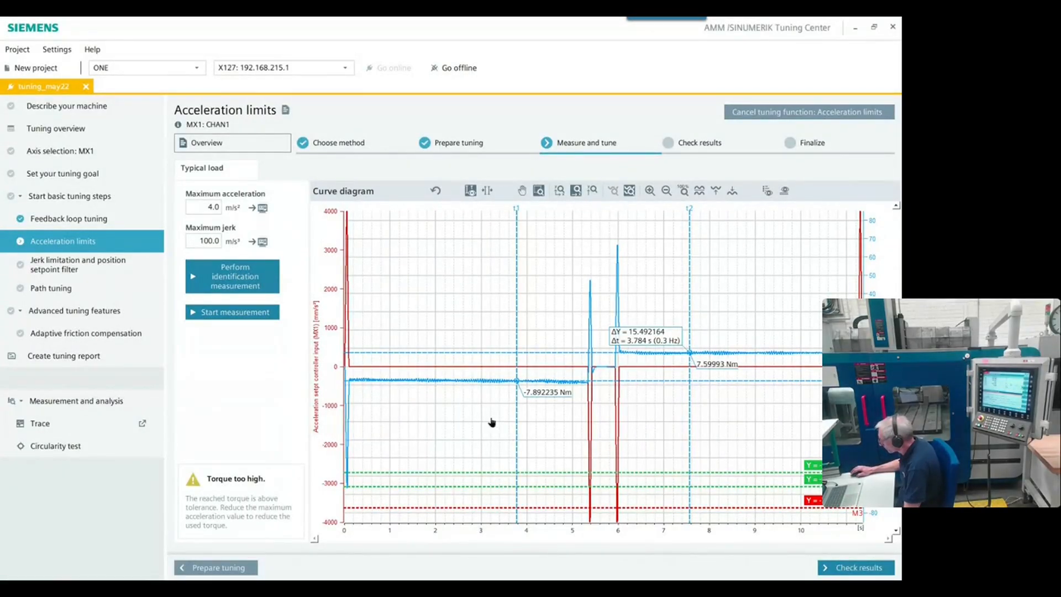
pyautogui.moveTo(370, 478); pyautogui.dragTo(335, 478)
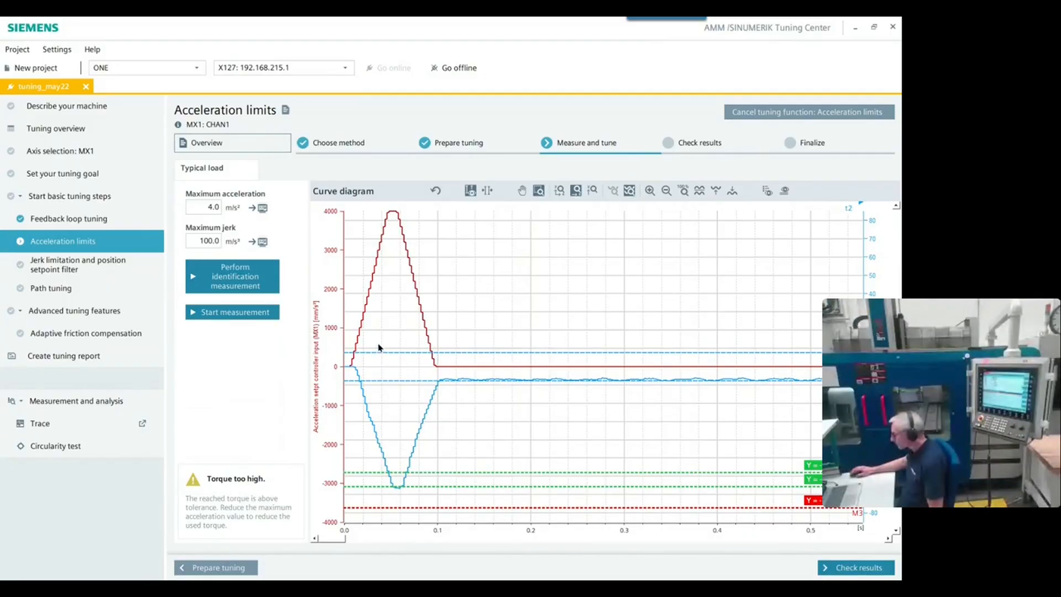
# - Finalize the MX1 acceleration limits with the new typical-load value of 4.0 m/s², and confirm and activate it for all dynamic groups
pyautogui.click(850, 569)
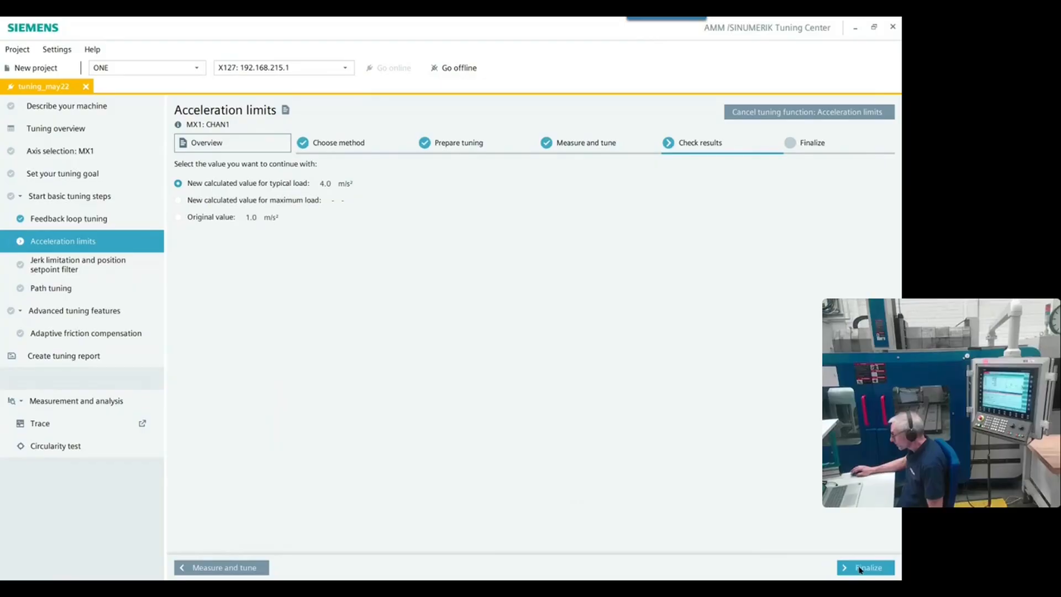
pyautogui.click(859, 569)
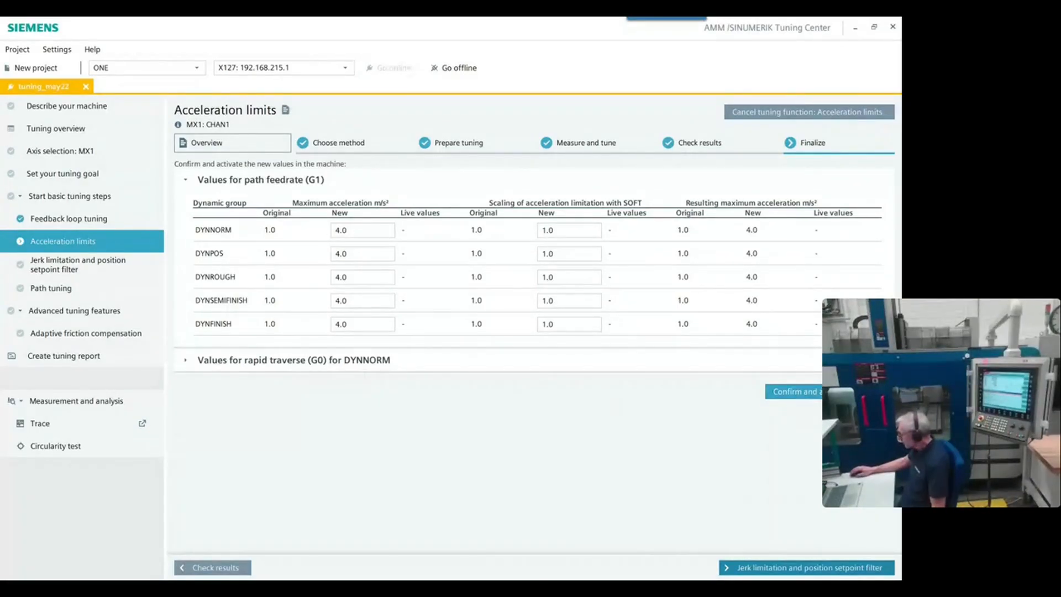
pyautogui.click(829, 391)
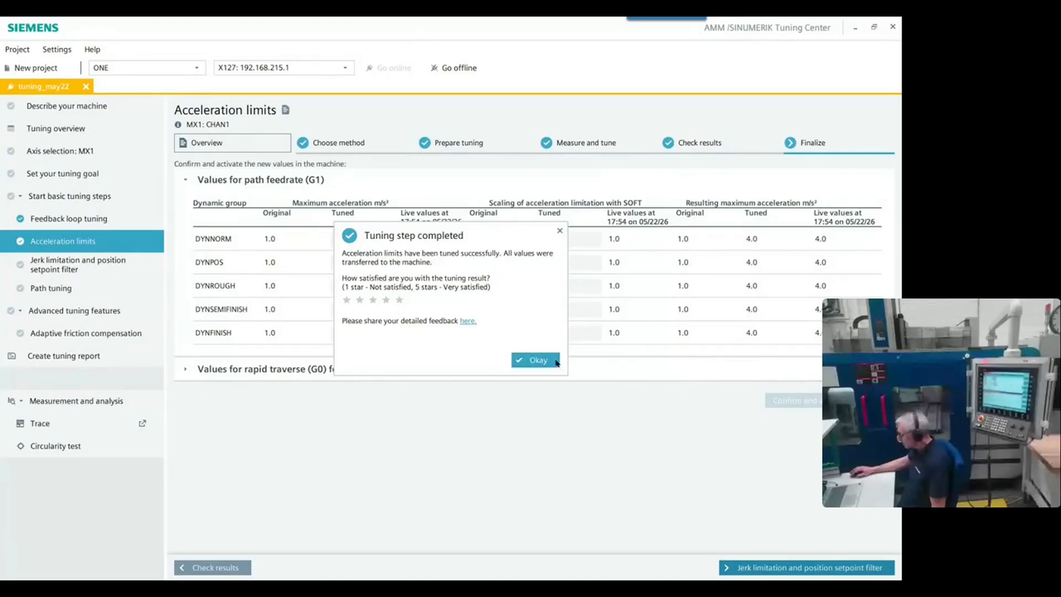
pyautogui.click(530, 360)
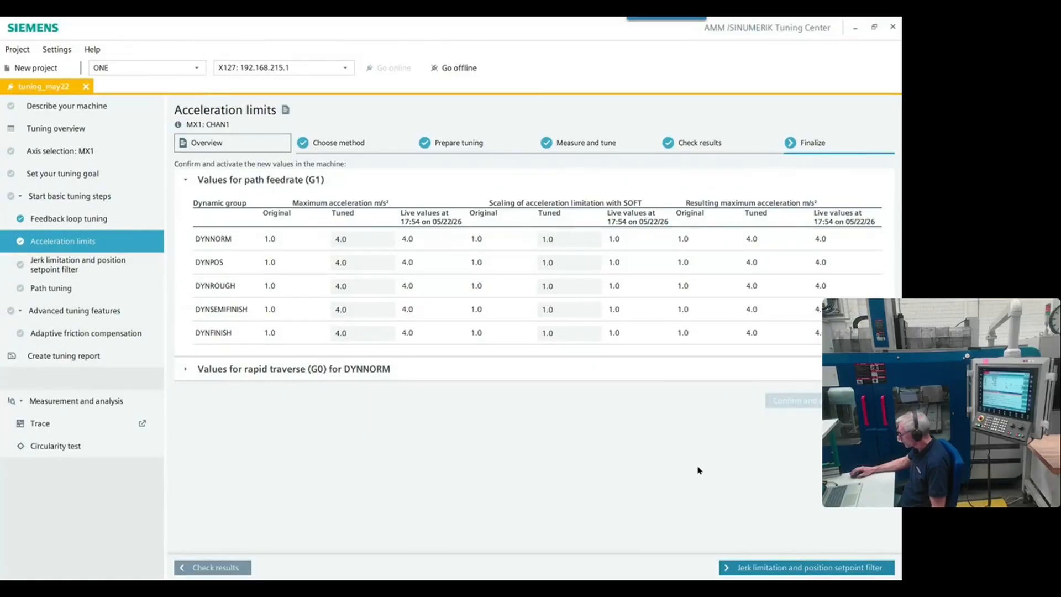
# - Start preparing the jerk limitation and position setpoint filter tuning of MX1 with the step by step method, dismissing the encoder warning
pyautogui.click(858, 569)
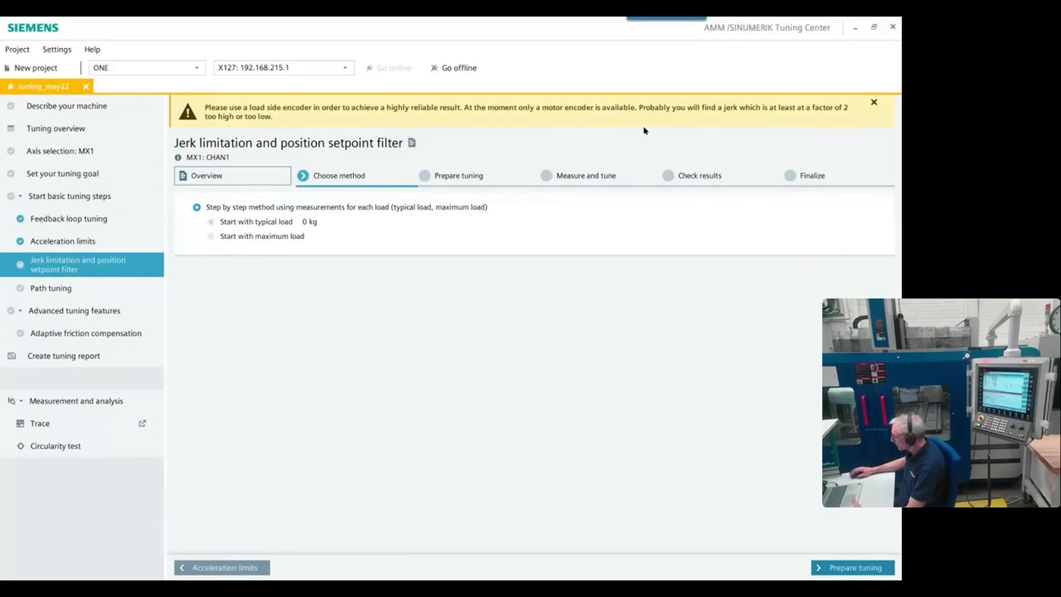
pyautogui.click(875, 103)
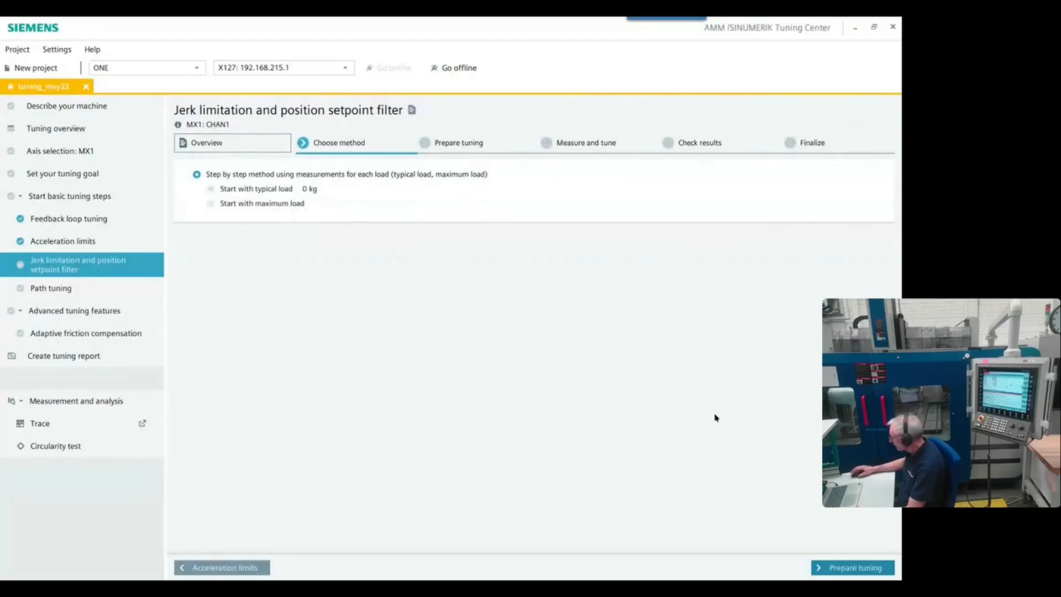
pyautogui.click(881, 569)
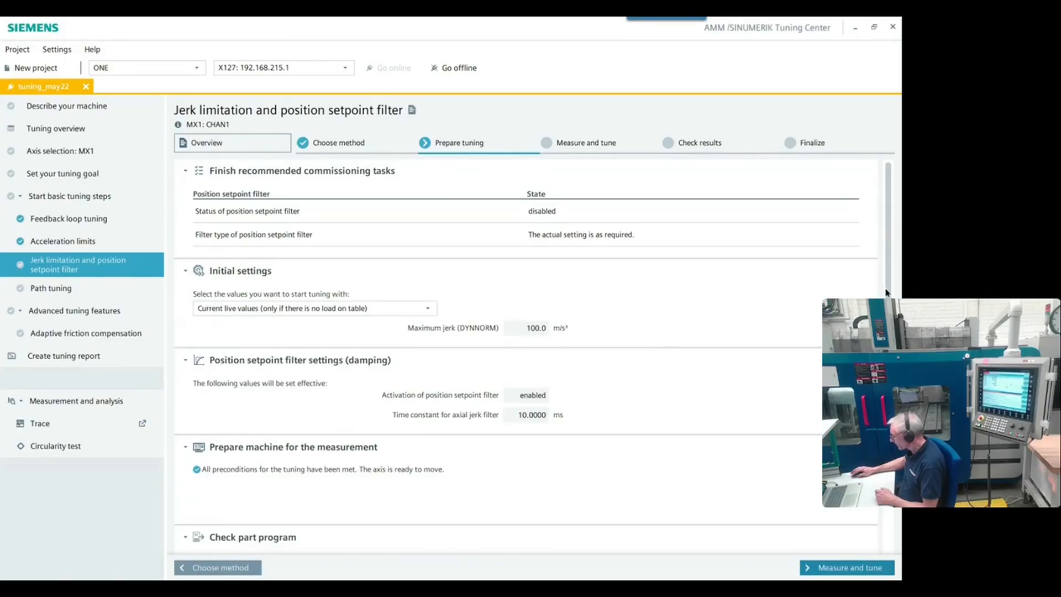
# - Transfer the jerk part program MX1_JERK.mpf to the machine, overwriting the existing one
pyautogui.moveTo(886, 293); pyautogui.dragTo(886, 390)
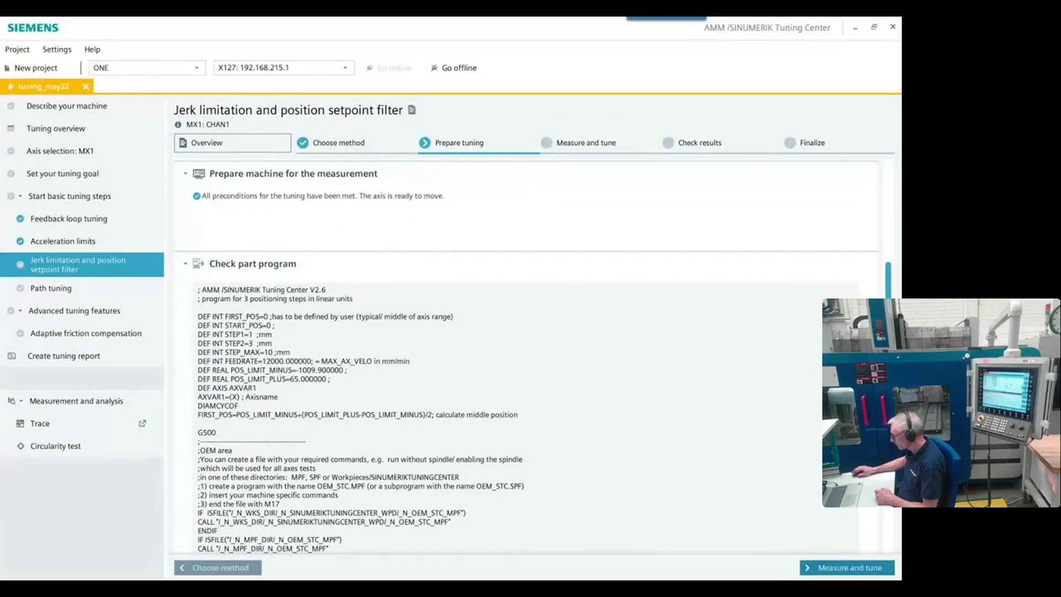
pyautogui.scroll(-10, 525, 354)
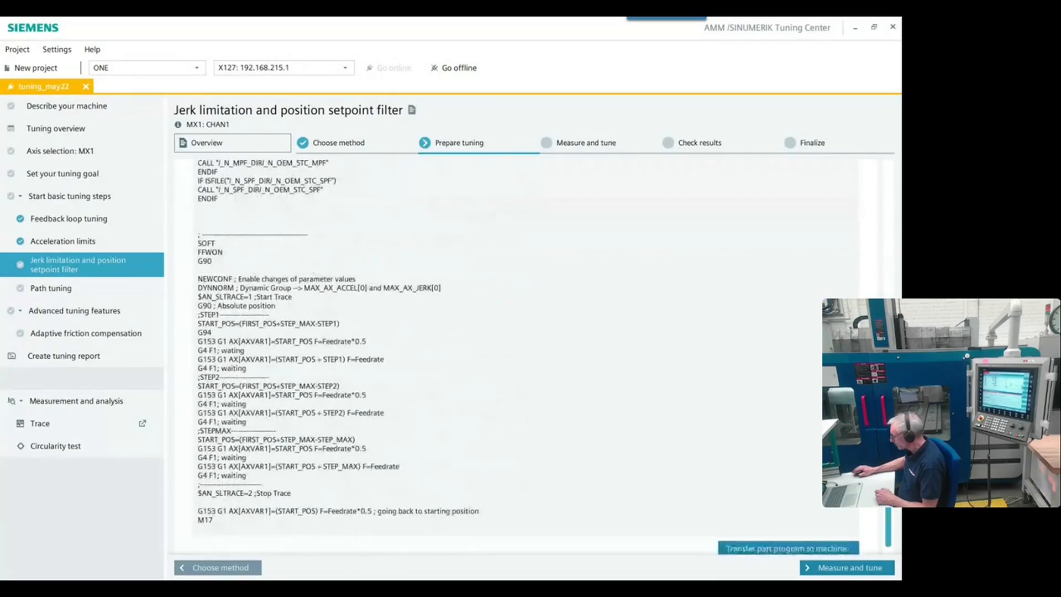
pyautogui.click(804, 531)
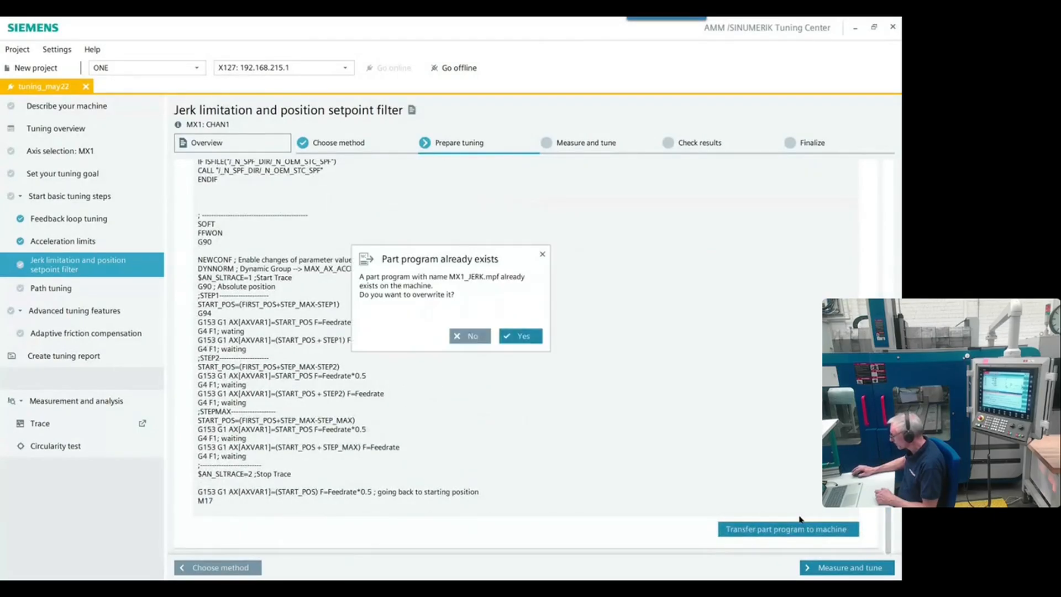
pyautogui.click(529, 343)
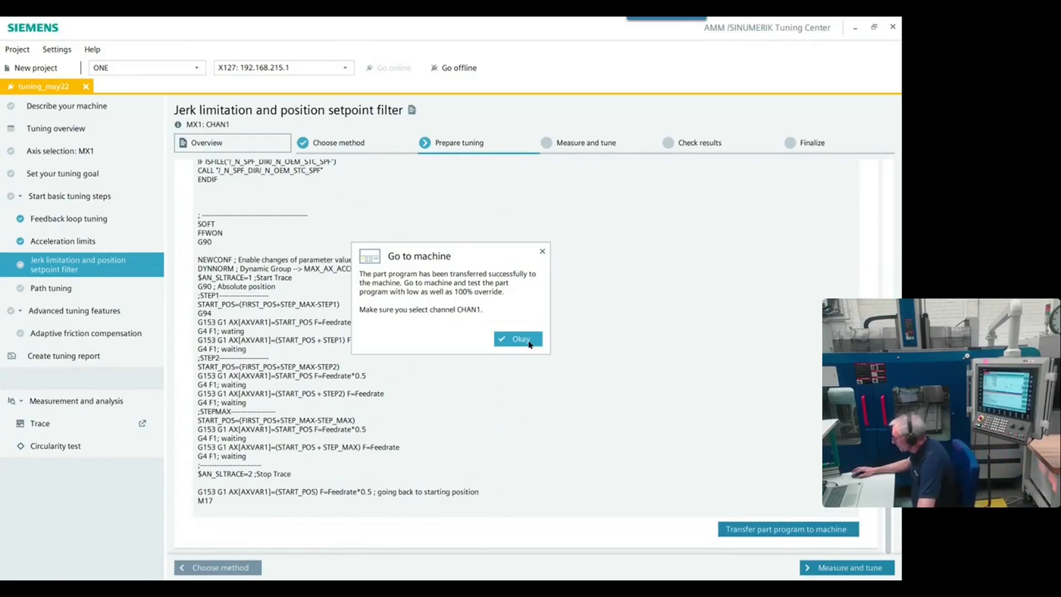
pyautogui.click(520, 339)
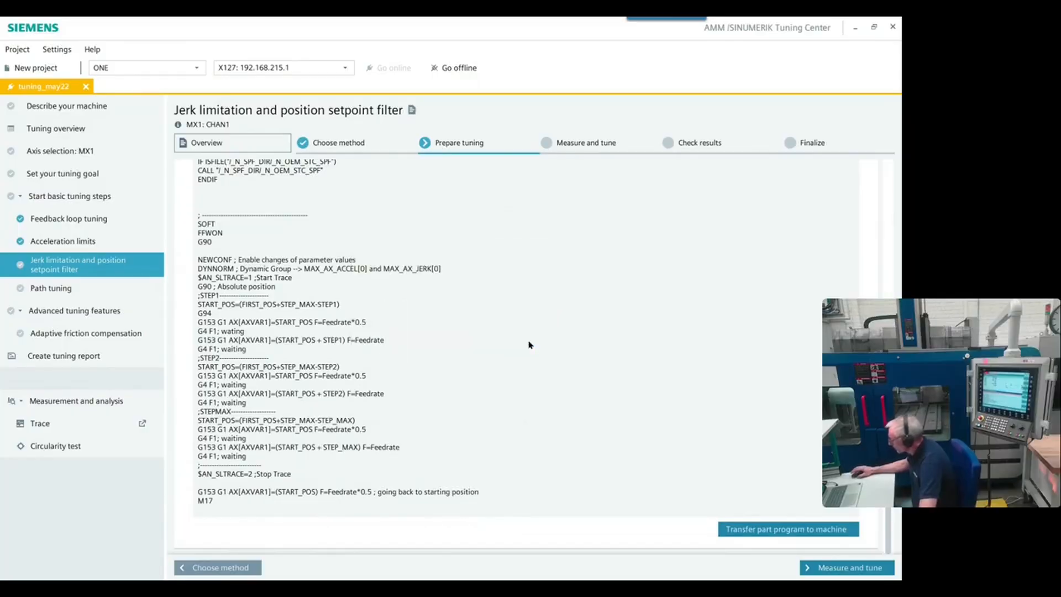
# - Activate the initial values of 100.0 m/s³ maximum jerk and 10 ms filter time constant, measure the typical load and examine the position overshoot
pyautogui.click(847, 569)
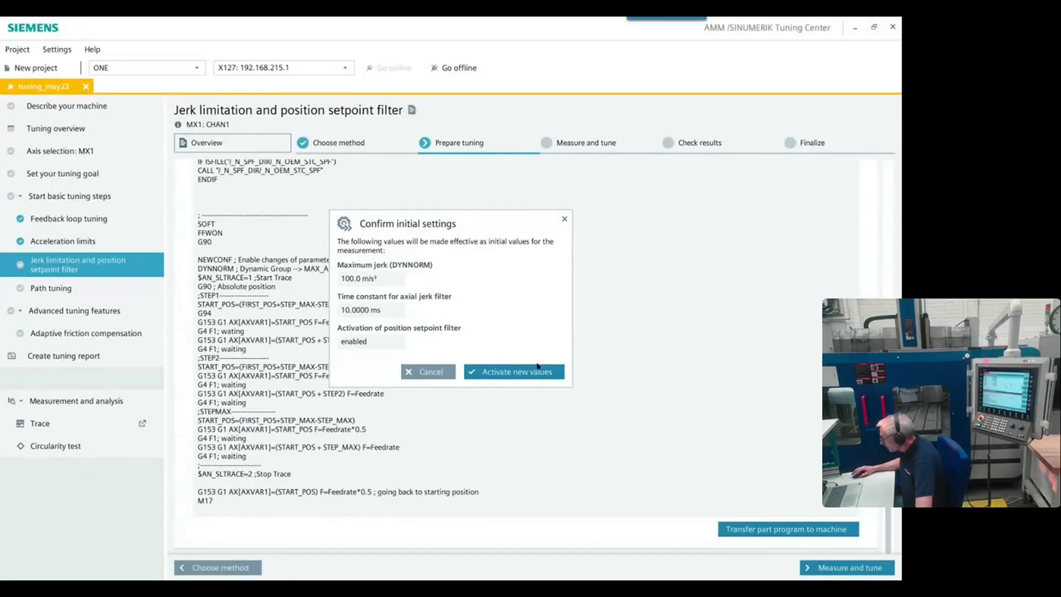
pyautogui.click(507, 377)
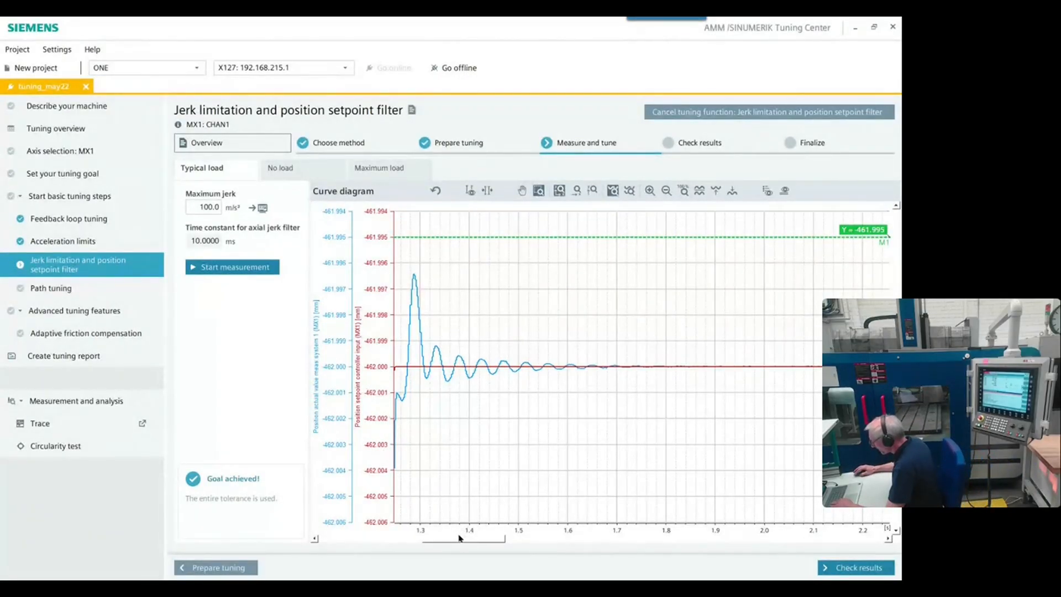
pyautogui.moveTo(458, 540); pyautogui.dragTo(453, 539)
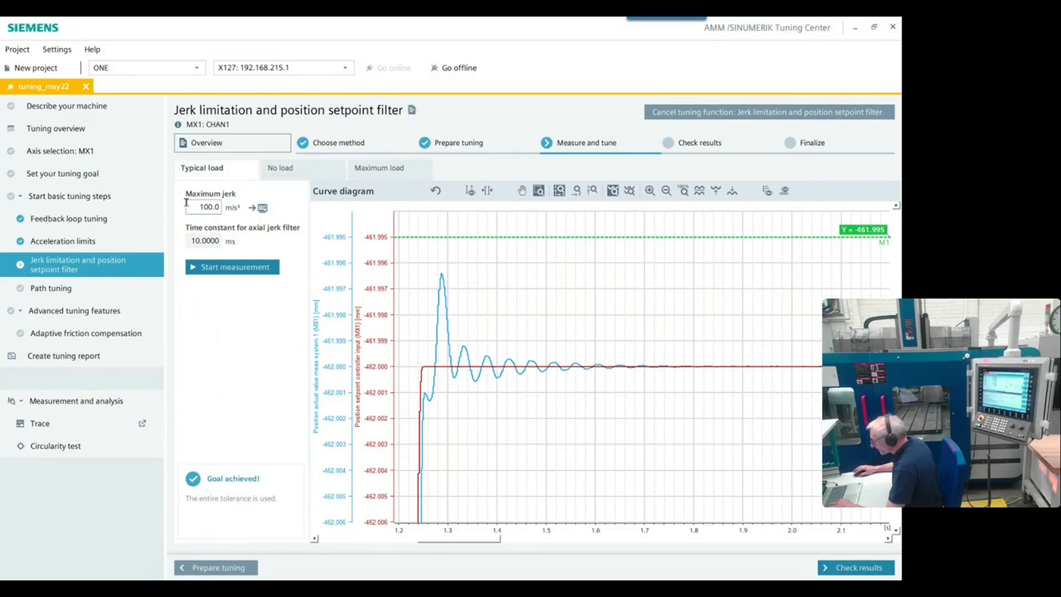
# - Set the maximum jerk to 20.0 m/s³ and measure the typical load again
pyautogui.moveTo(193, 205); pyautogui.dragTo(230, 211)
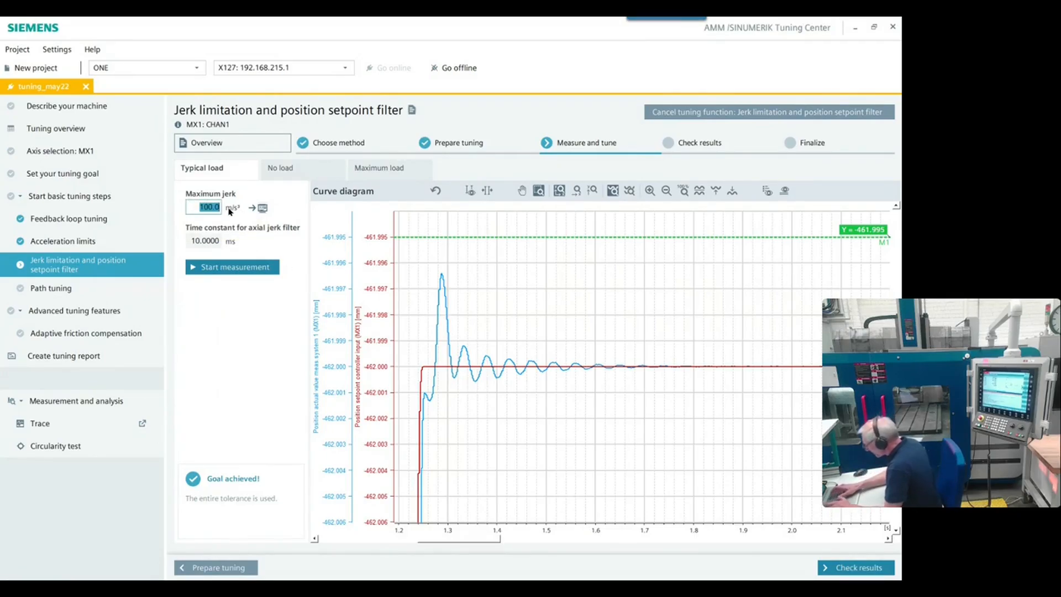
pyautogui.write('20.0')
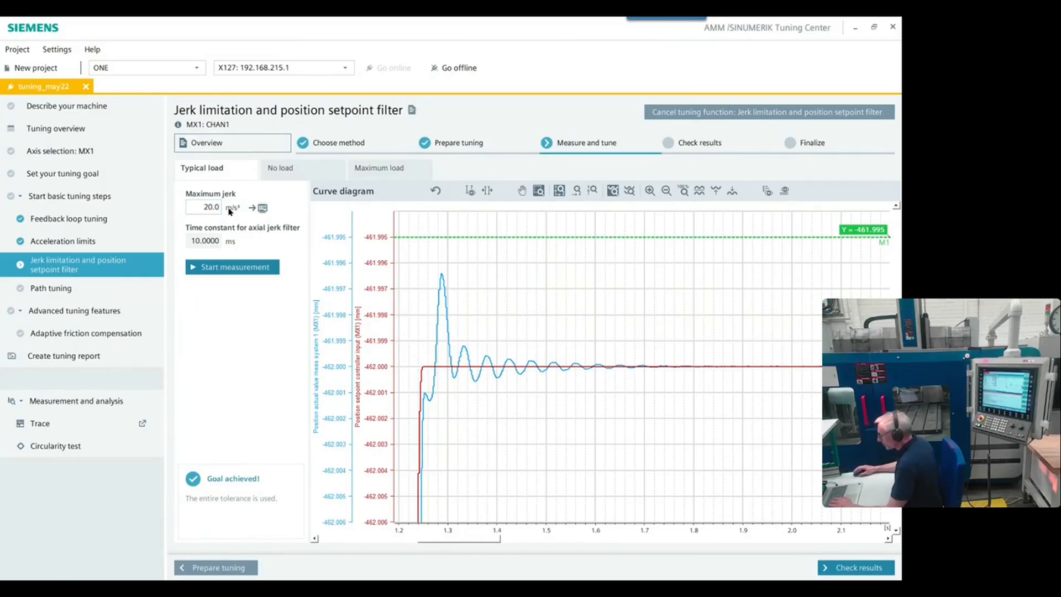
pyautogui.click(274, 270)
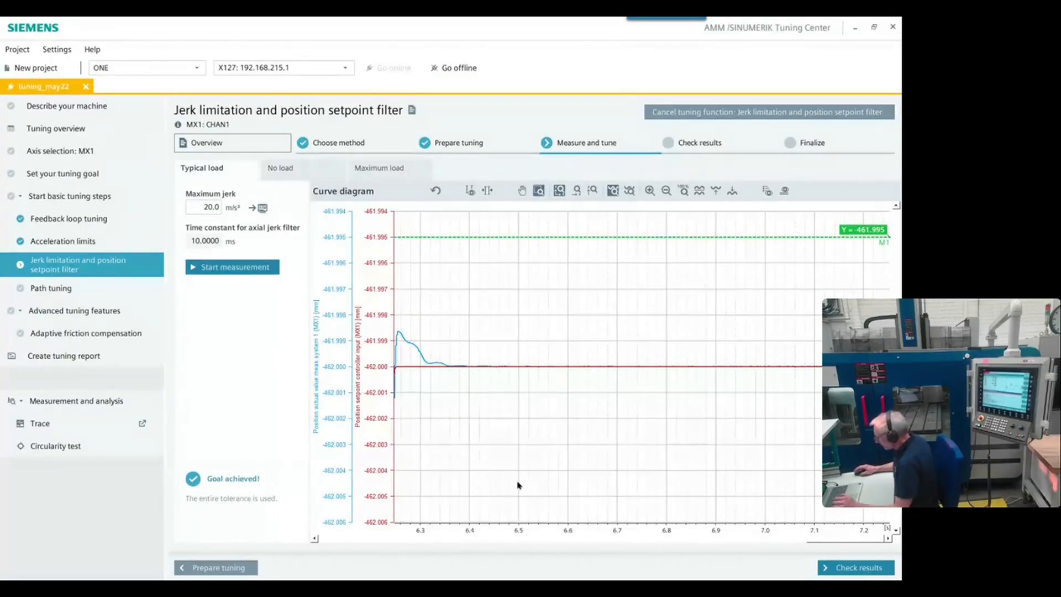
# - Examine the position overshoot in the curve diagram at the individual positioning moves, compared with the tolerance line
pyautogui.moveTo(851, 541); pyautogui.dragTo(838, 541)
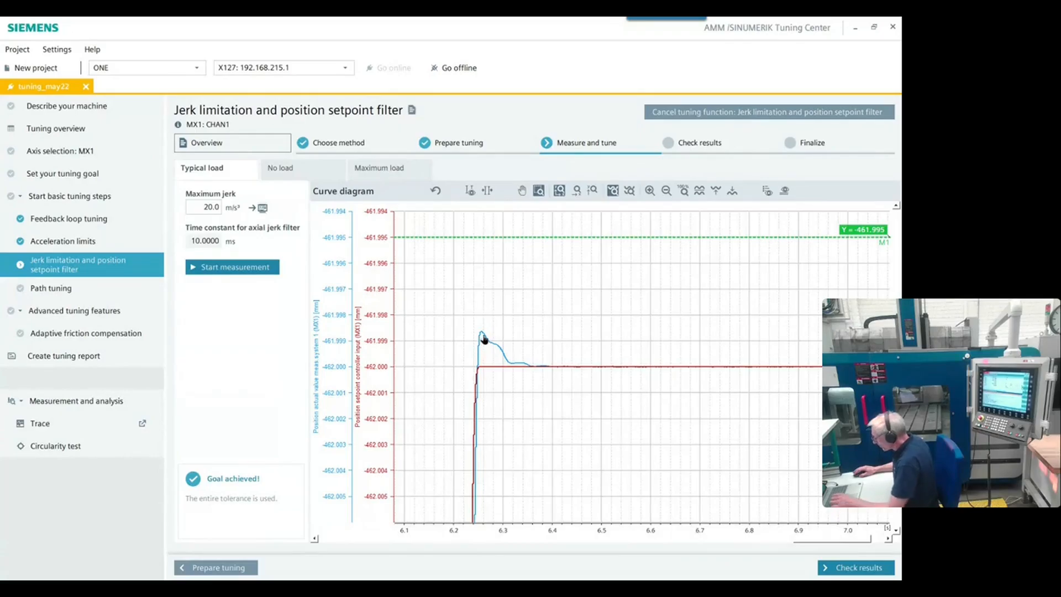
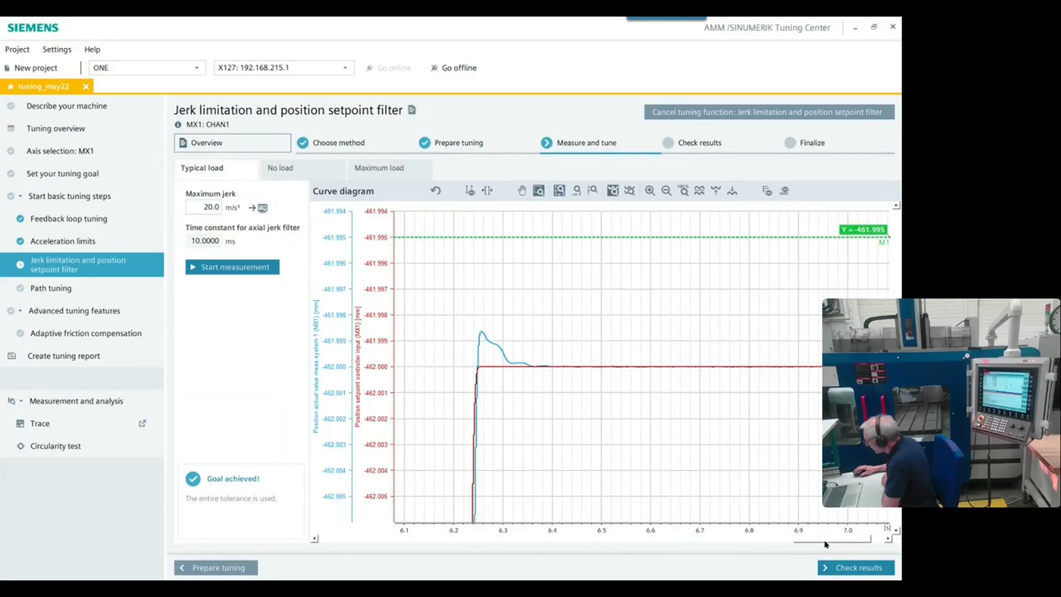
pyautogui.moveTo(825, 542); pyautogui.dragTo(792, 542)
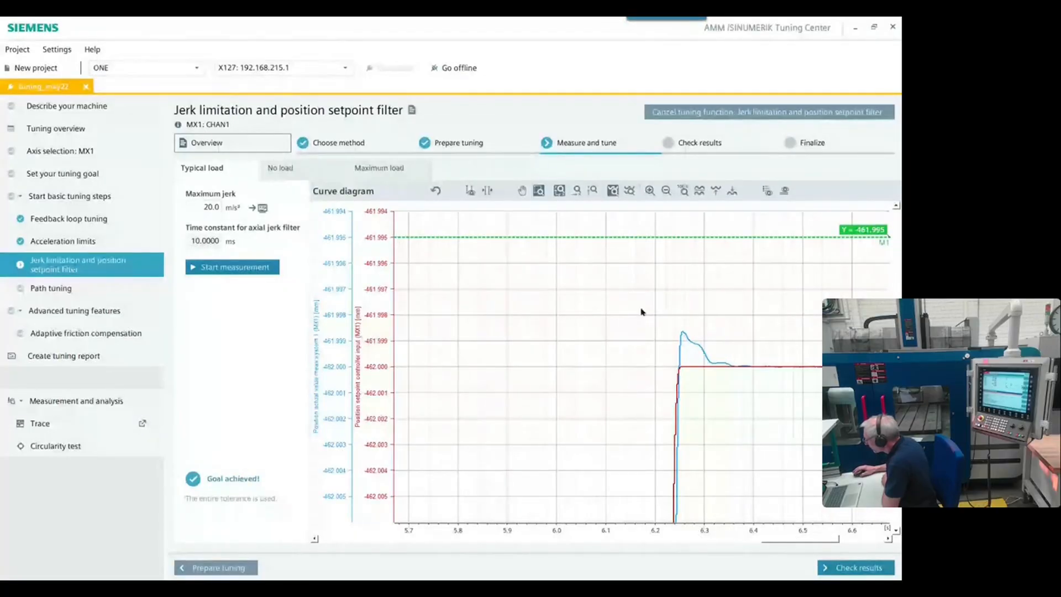
pyautogui.click(684, 191)
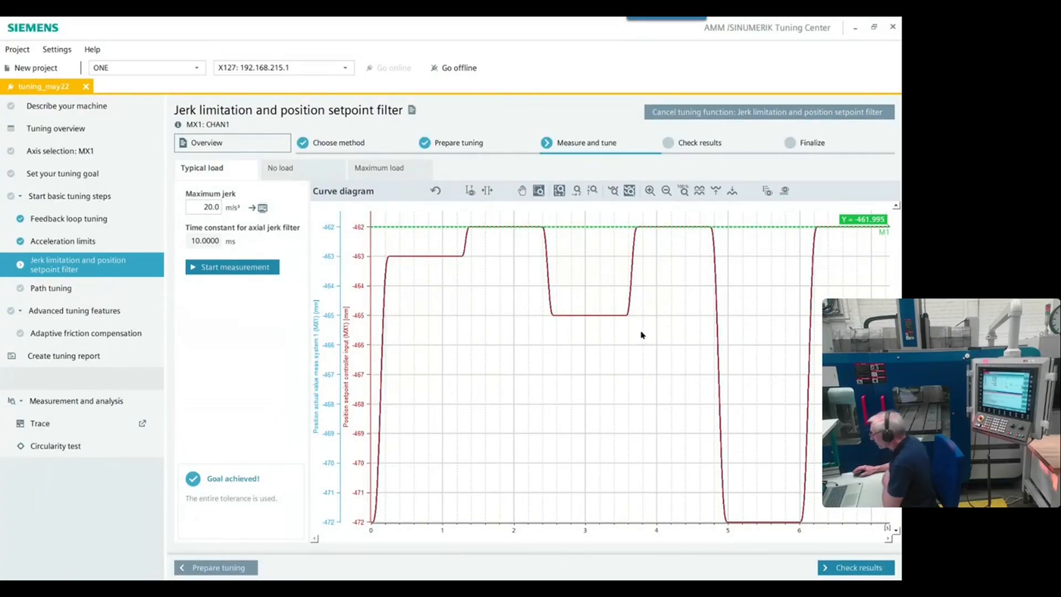
pyautogui.click(592, 192)
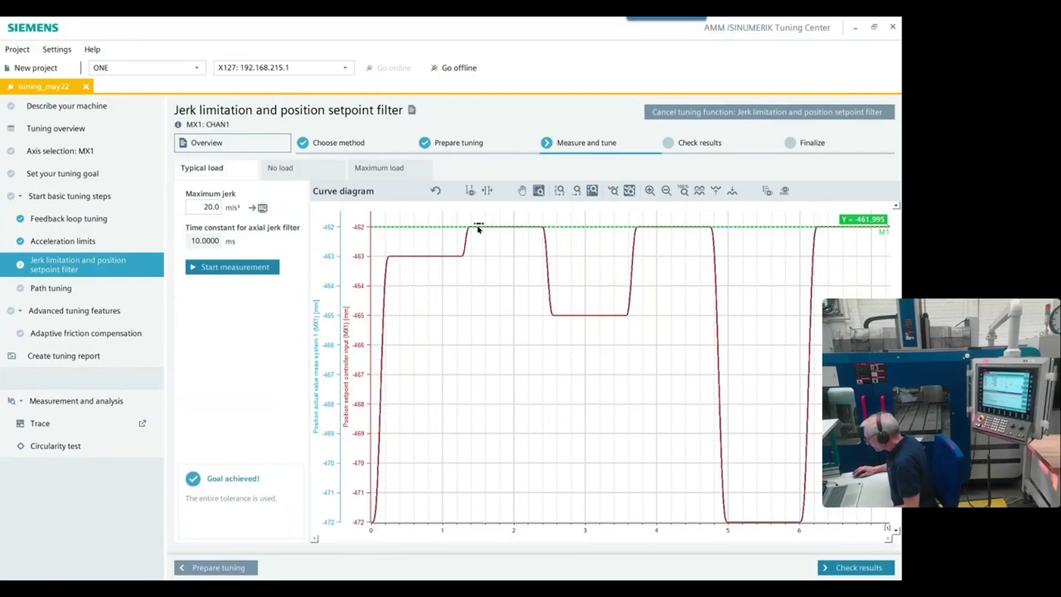
pyautogui.moveTo(478, 237); pyautogui.dragTo(476, 231)
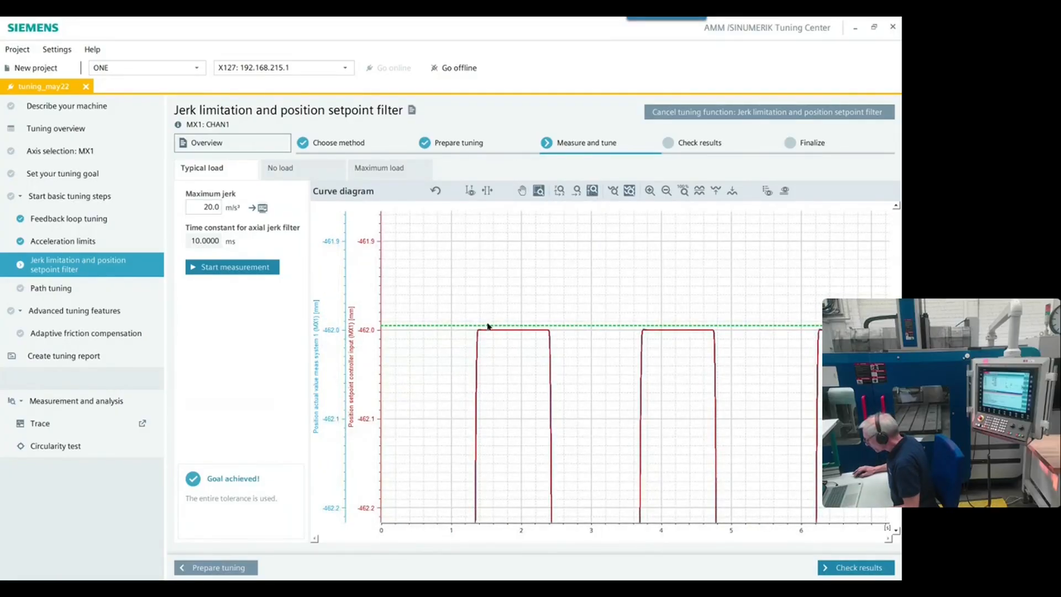
pyautogui.moveTo(487, 322); pyautogui.dragTo(487, 333)
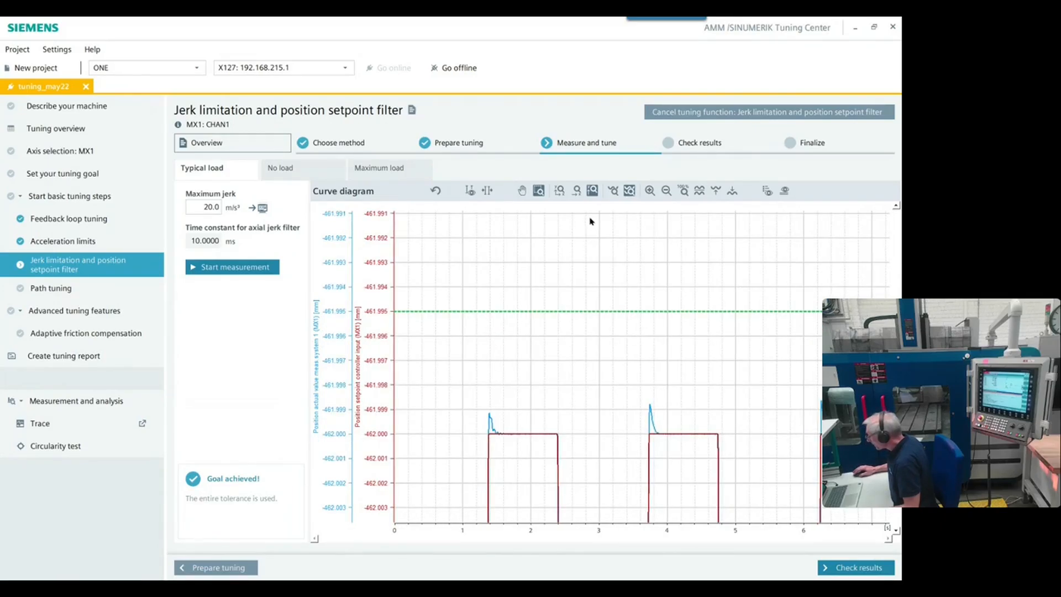
pyautogui.click(576, 191)
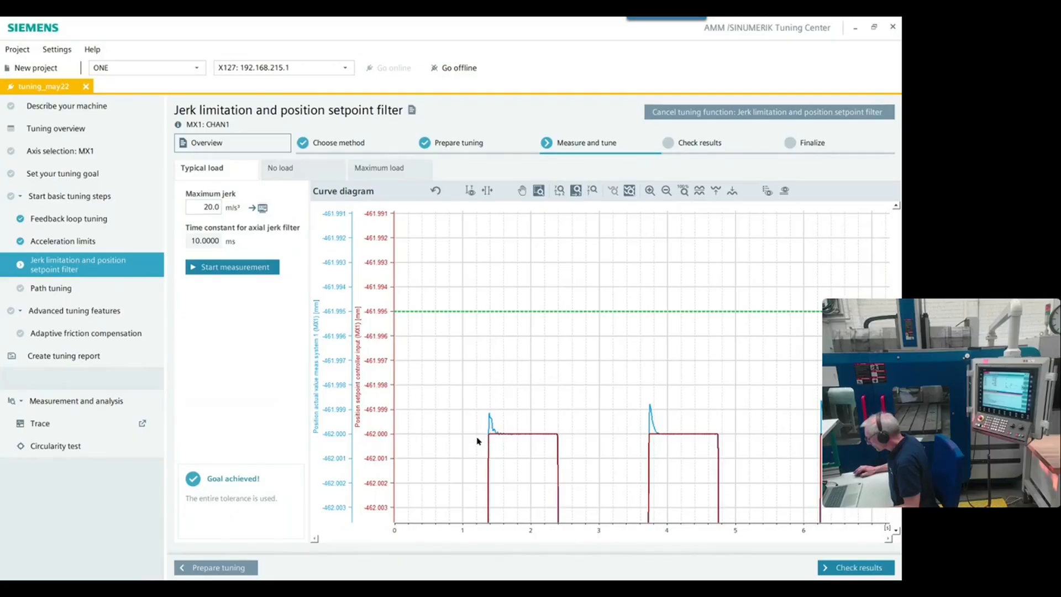
pyautogui.moveTo(471, 438); pyautogui.dragTo(569, 454)
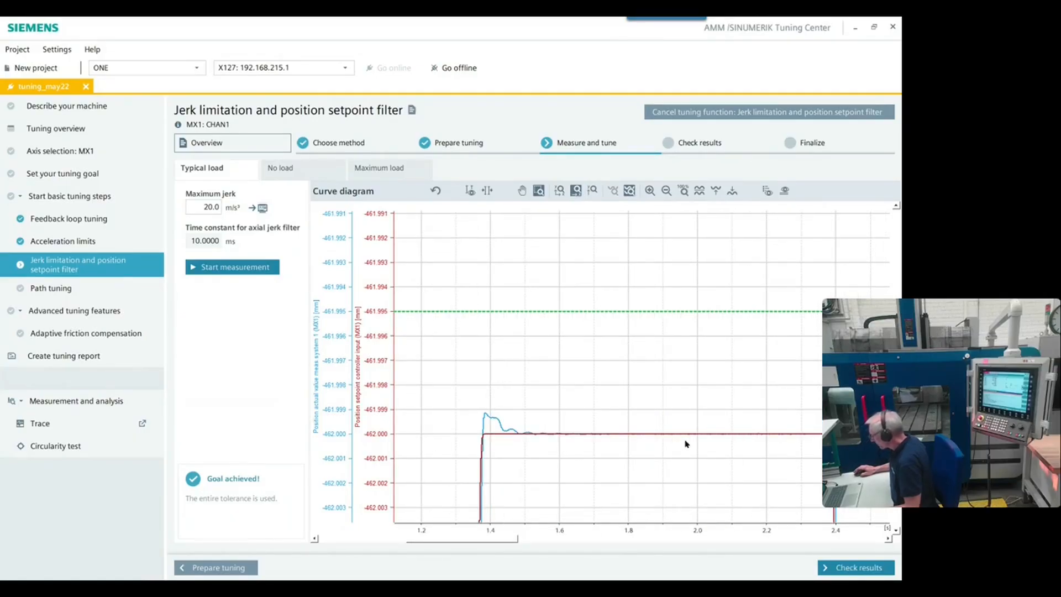
pyautogui.scroll(-3, 670, 441)
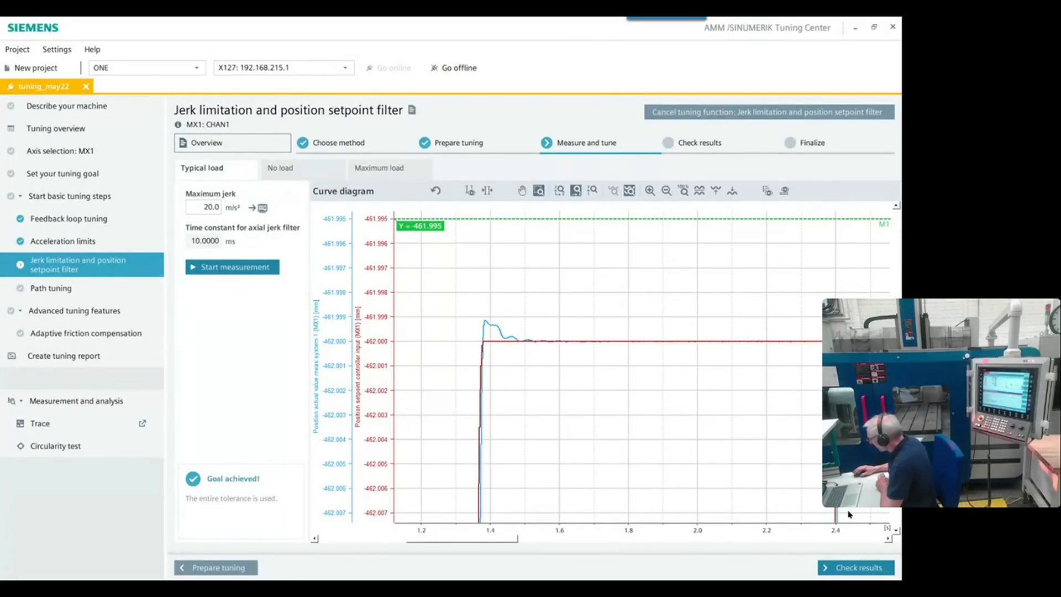
# - Continue to finalization with the recommended typical-load jerk of 20.0 m/s³ and review the new path feedrate values of the dynamic groups
pyautogui.click(857, 570)
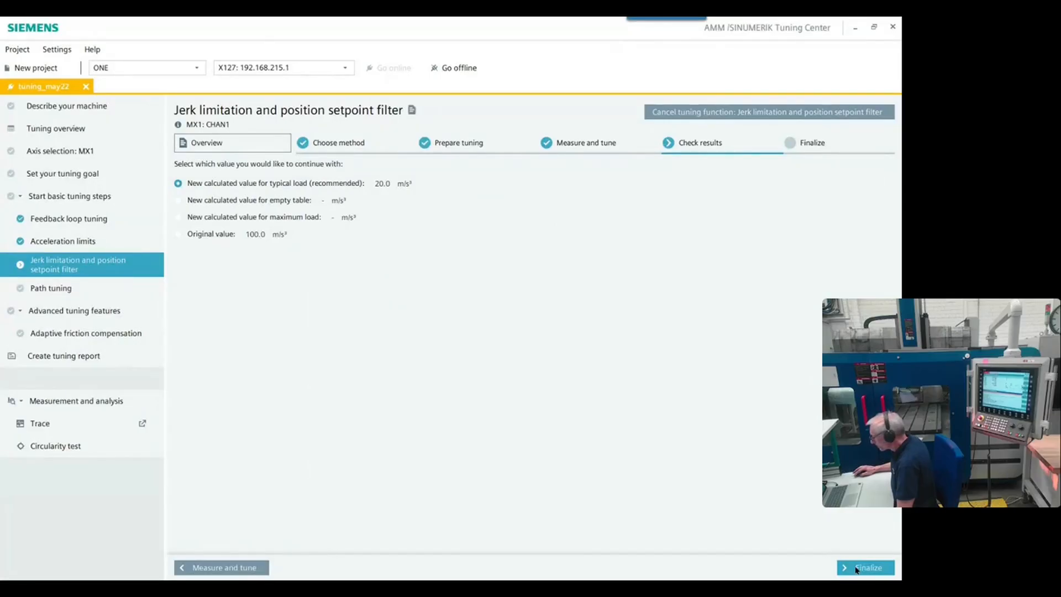
pyautogui.click(857, 570)
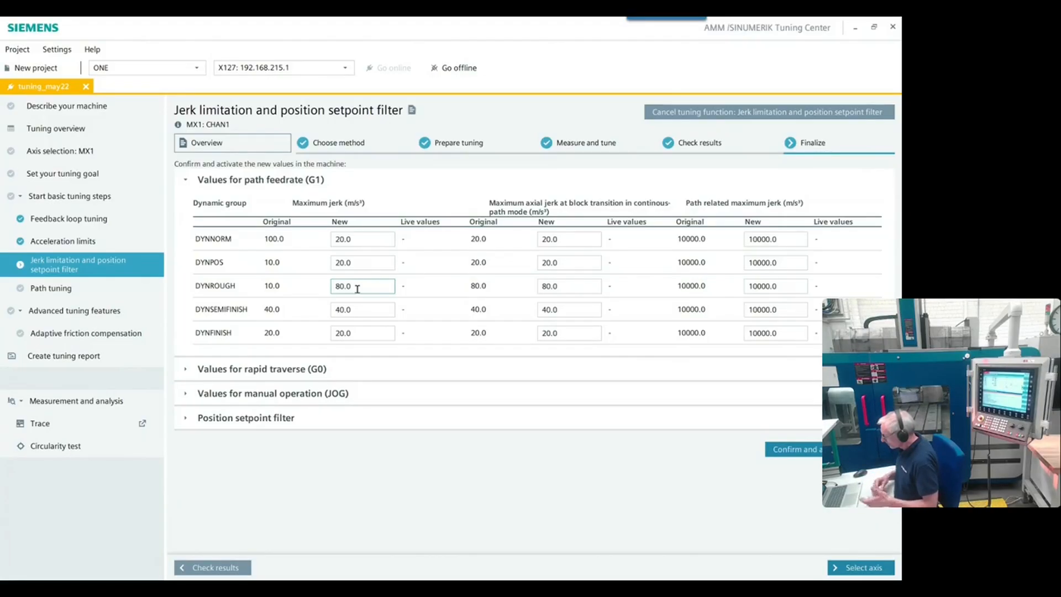
pyautogui.click(358, 309)
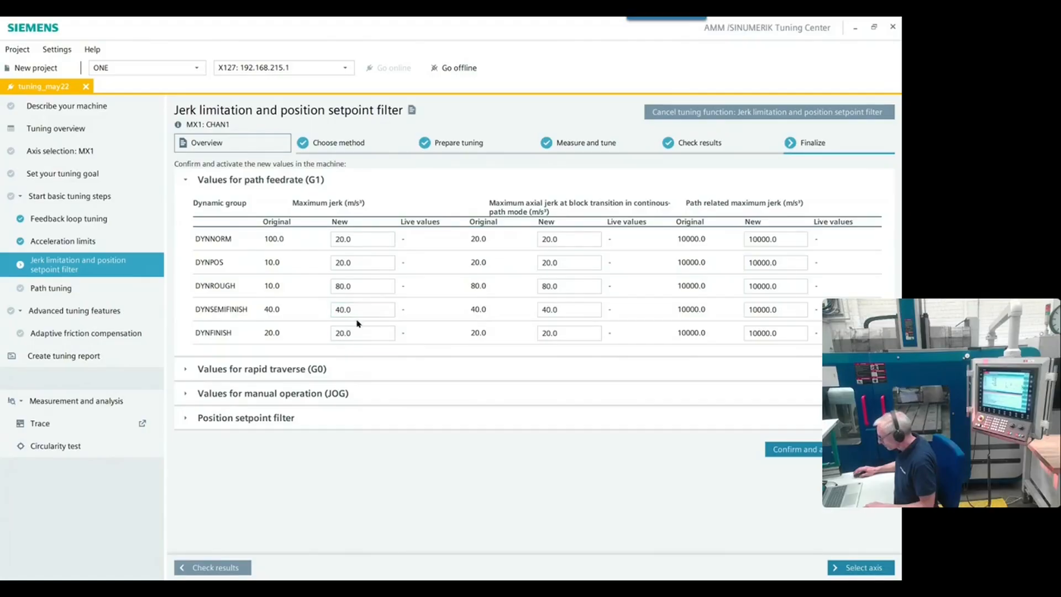
pyautogui.click(354, 333)
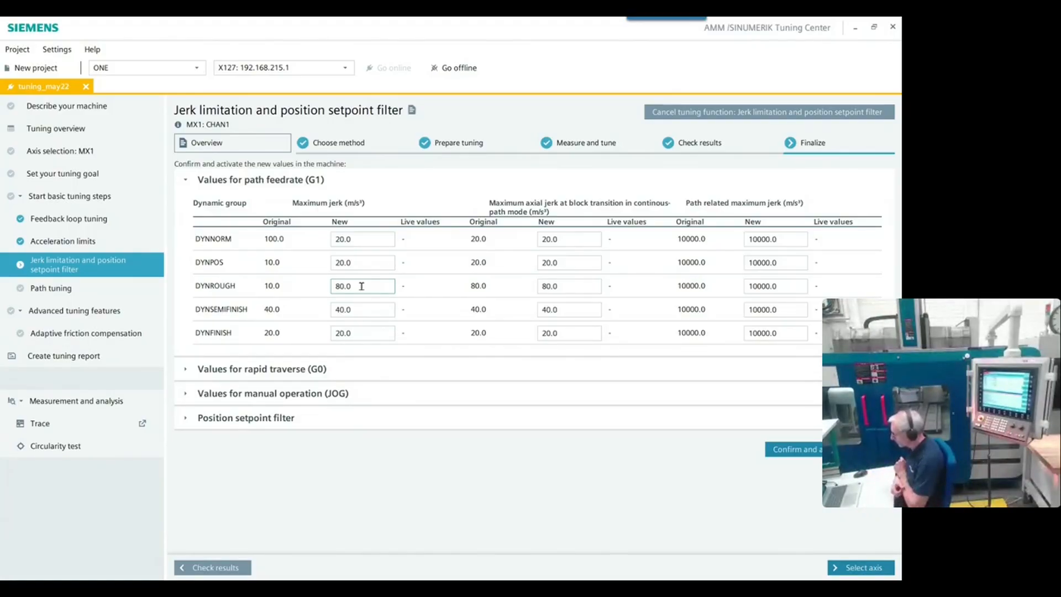
pyautogui.click(360, 309)
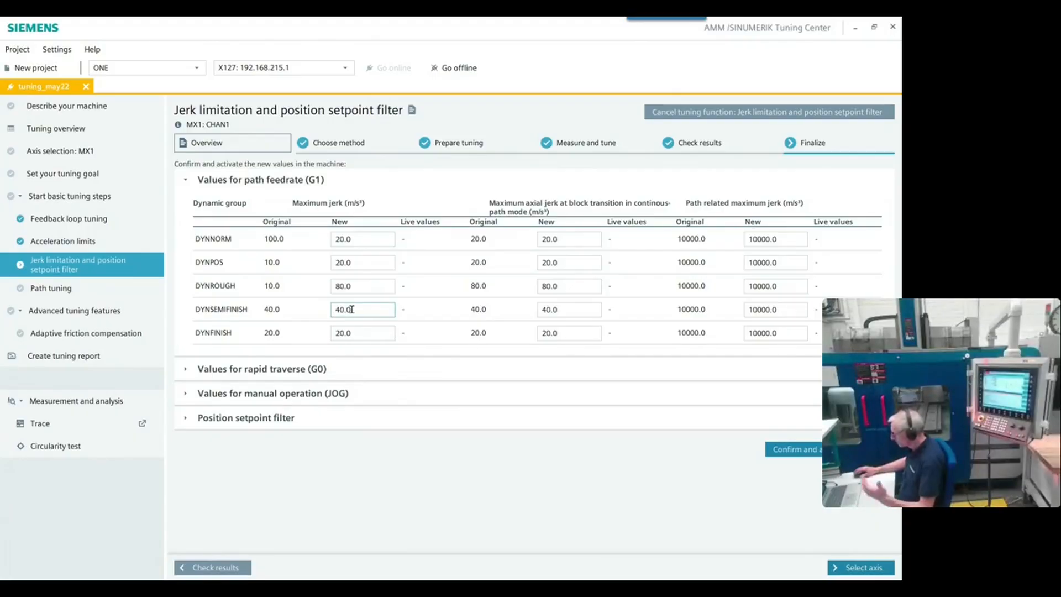
pyautogui.click(349, 332)
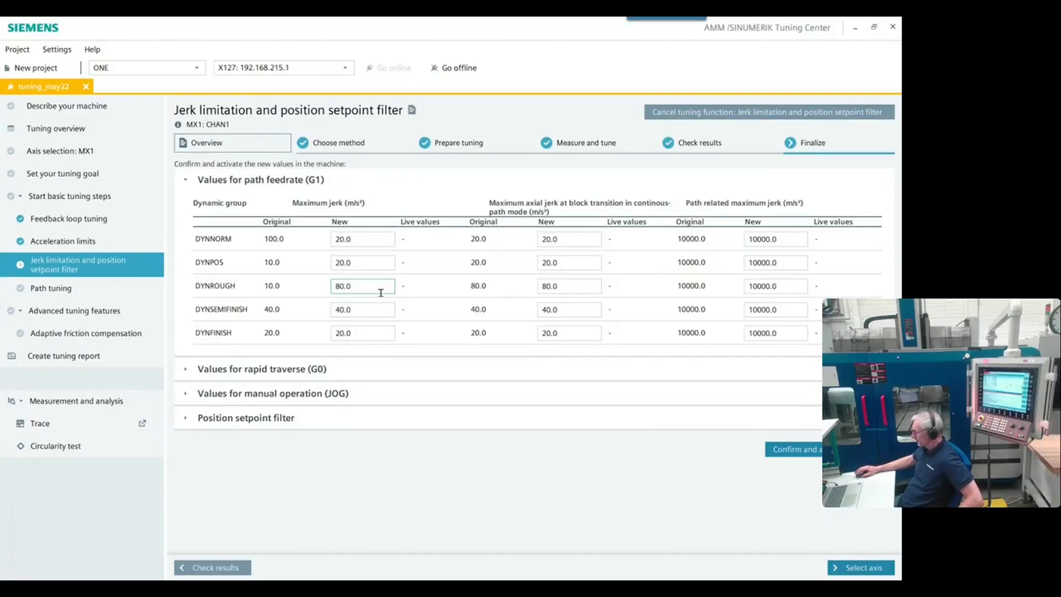
pyautogui.click(385, 450)
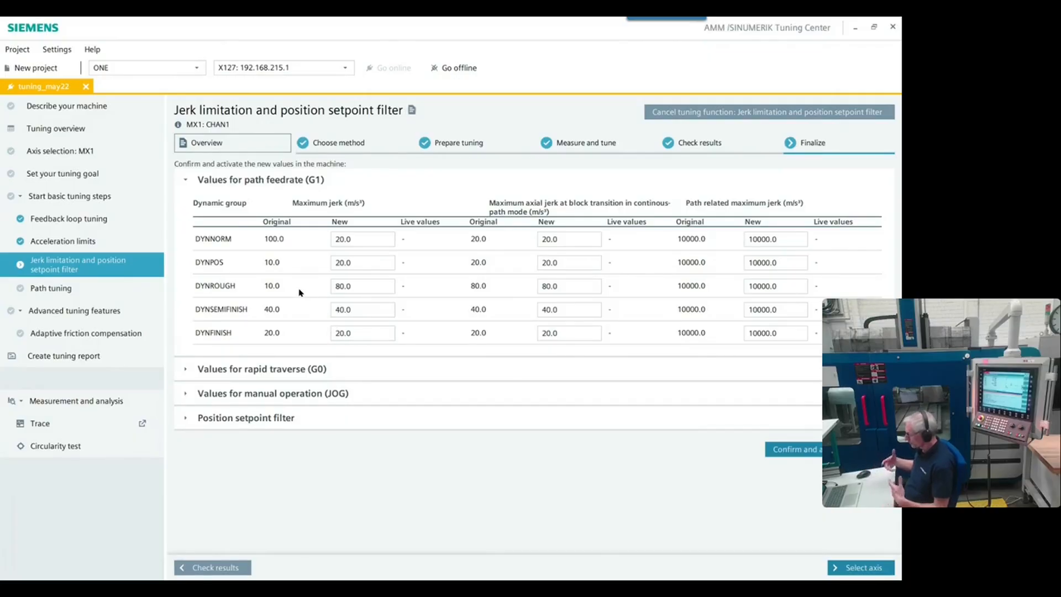
pyautogui.click(351, 286)
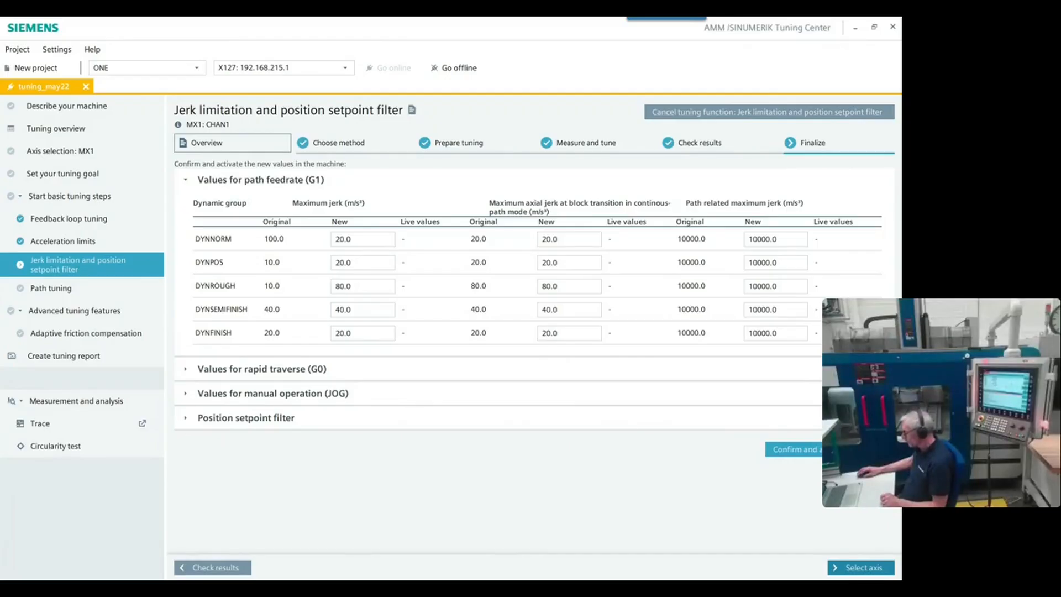
# - Confirm and activate the new jerk limitation and position setpoint filter values in the machine, and check MX1 in the tuning overview
pyautogui.click(840, 450)
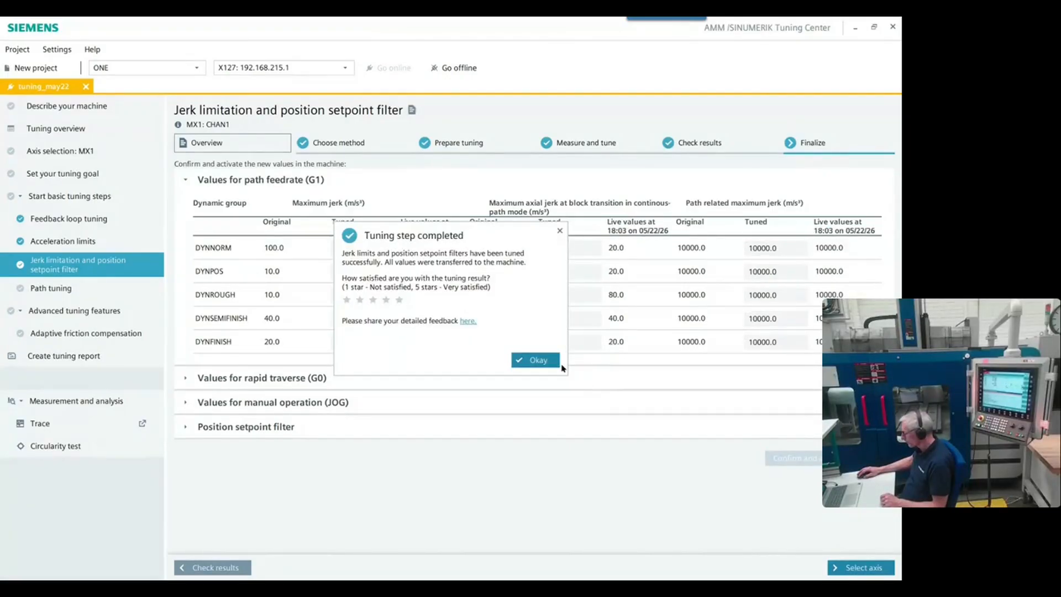
pyautogui.click(534, 360)
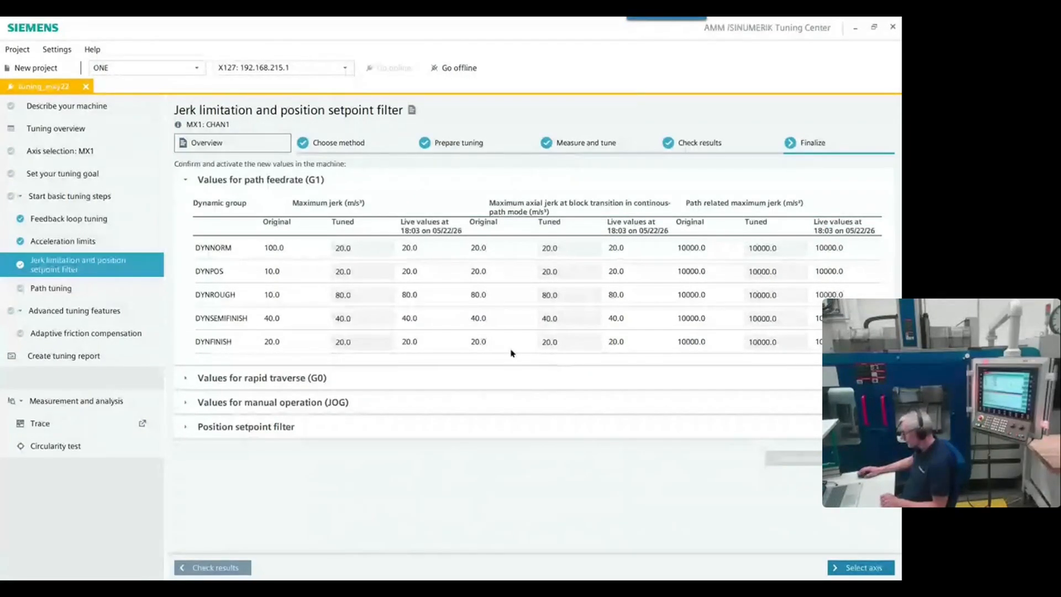
pyautogui.click(53, 128)
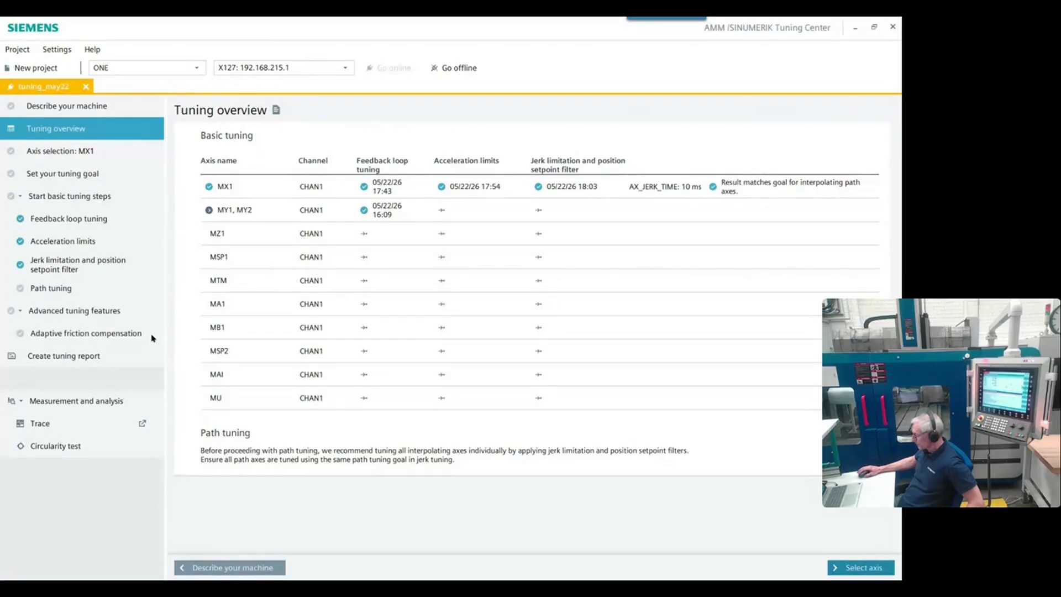
# - Open the Trace tool and look through the available signal variables and their filter categories without adding a signal
pyautogui.click(50, 422)
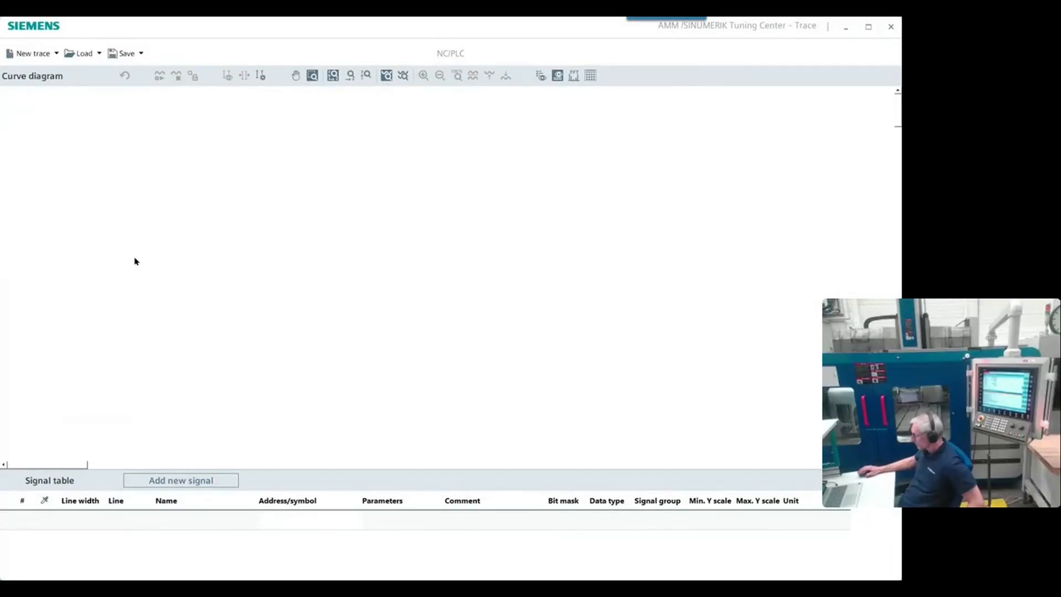
pyautogui.click(201, 481)
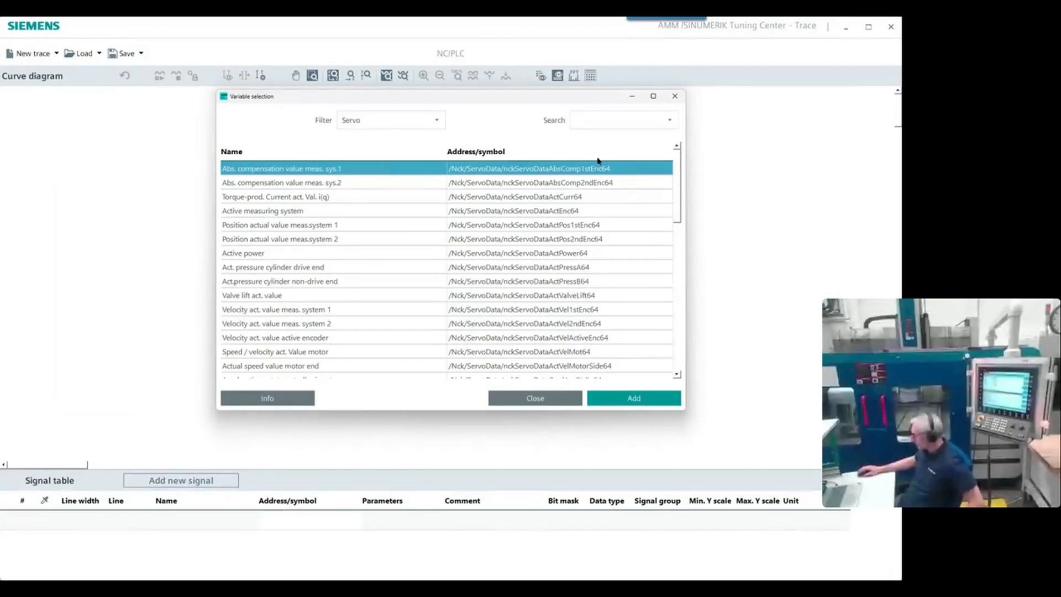
pyautogui.click(436, 121)
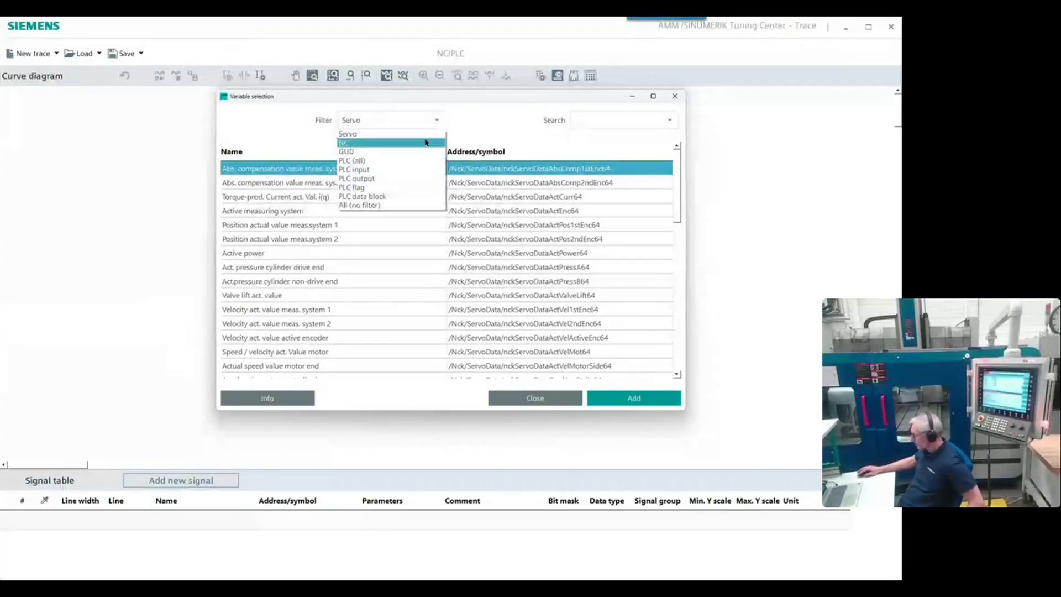
pyautogui.click(549, 398)
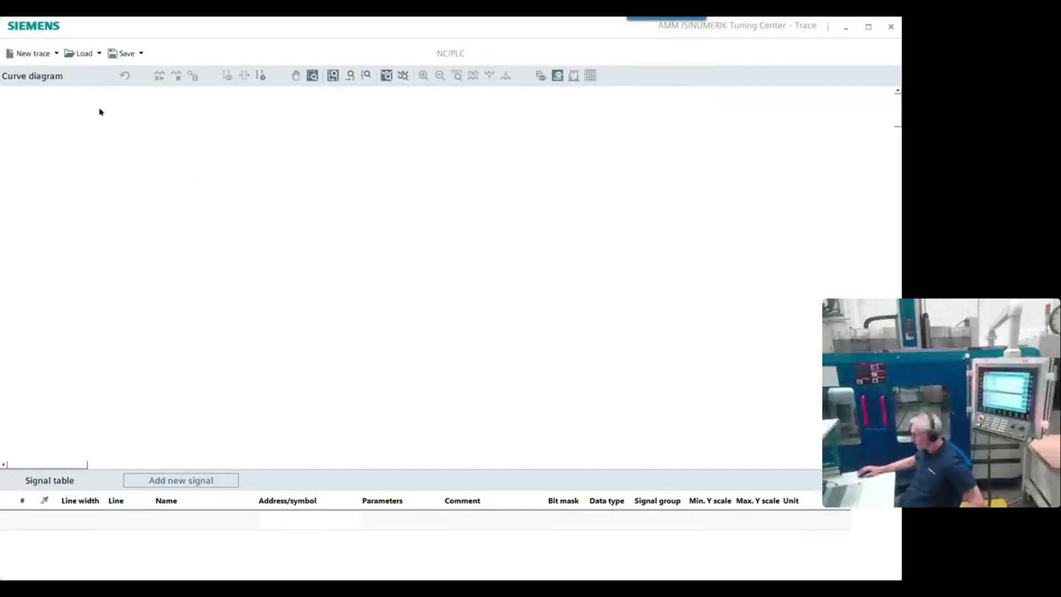
# - Load the recorded trace Y_Gantry_Pos_trigger_data_scaled.xml from the _Trace folder
pyautogui.click(89, 53)
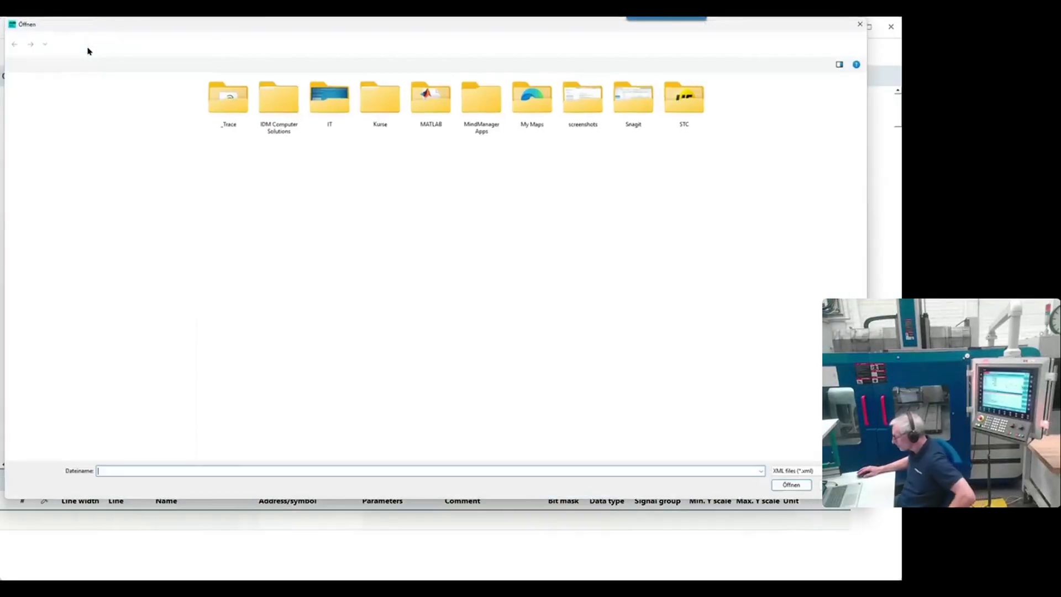
pyautogui.doubleClick(229, 98)
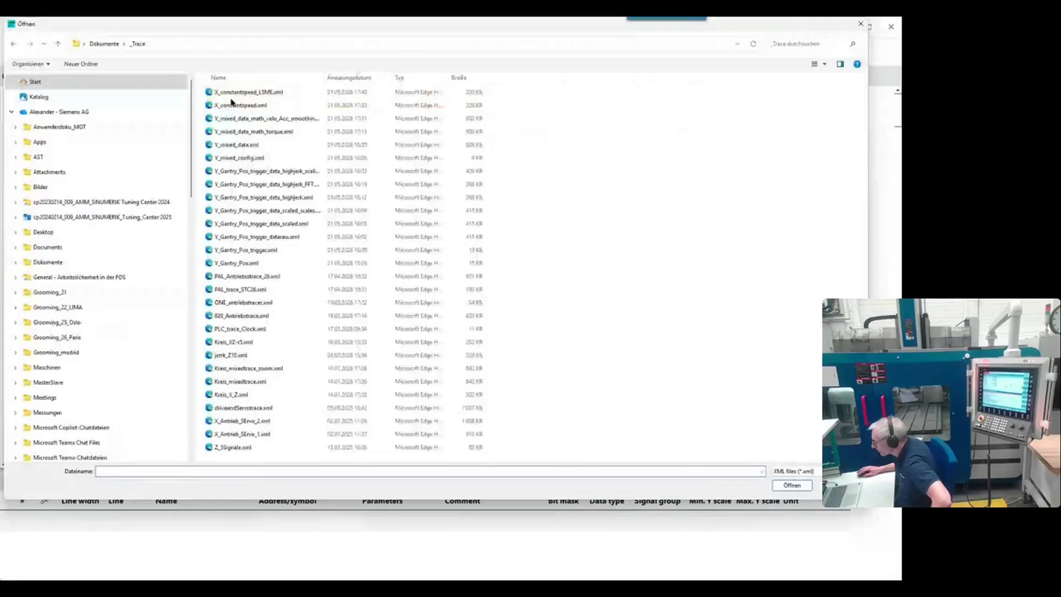
pyautogui.doubleClick(247, 223)
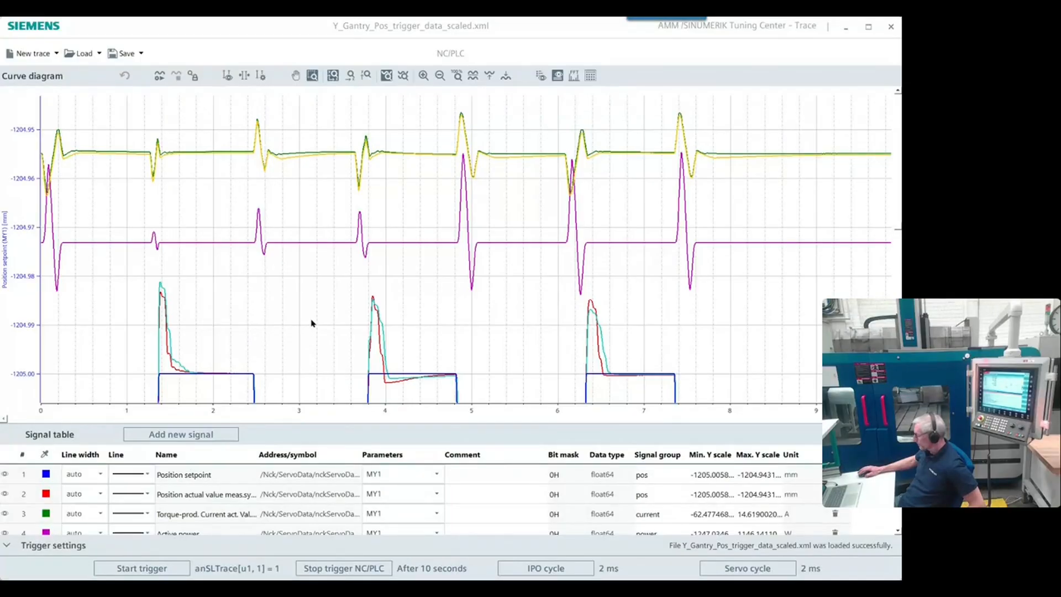
# - Shift the position curves slightly up and the Active power curve down in the diagram, and display the scales of all signals
pyautogui.moveTo(227, 378)
pyautogui.mouseDown()
pyautogui.moveTo(235, 341)
pyautogui.moveTo(230, 369)
pyautogui.mouseUp()
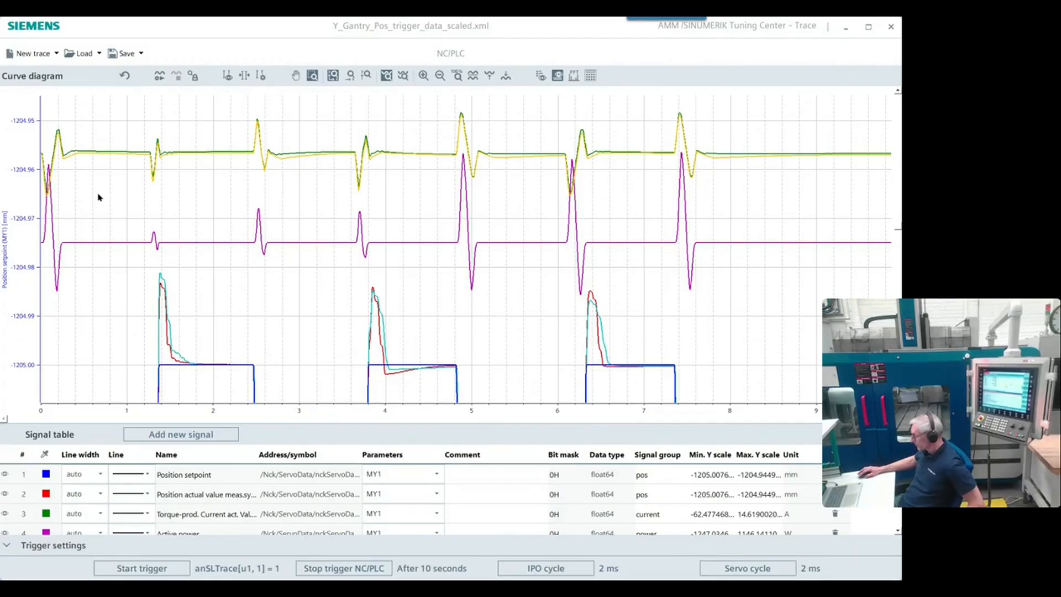
pyautogui.moveTo(100, 247); pyautogui.dragTo(109, 278)
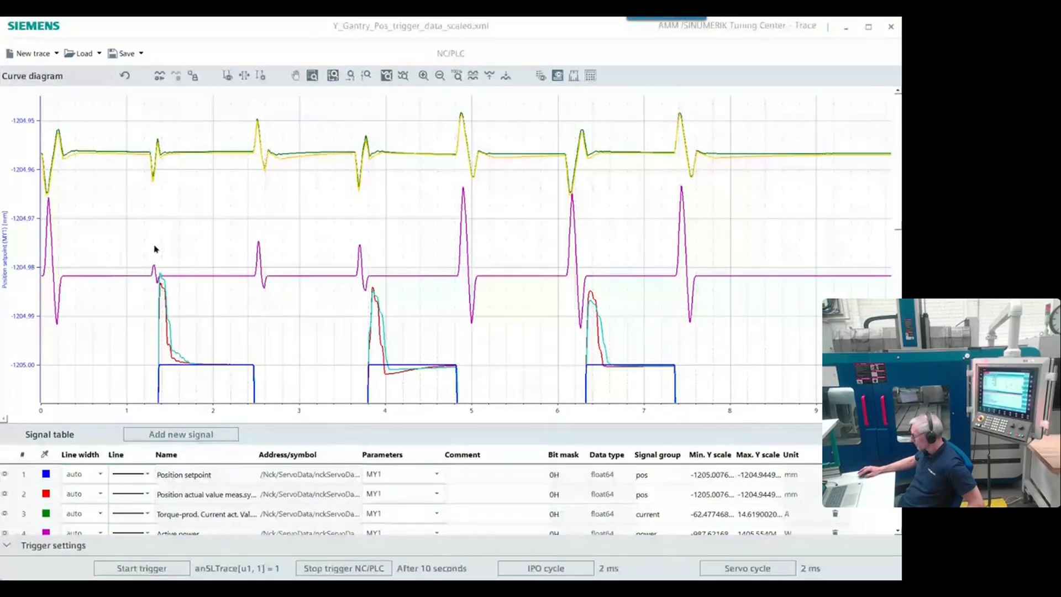
pyautogui.rightClick(207, 230)
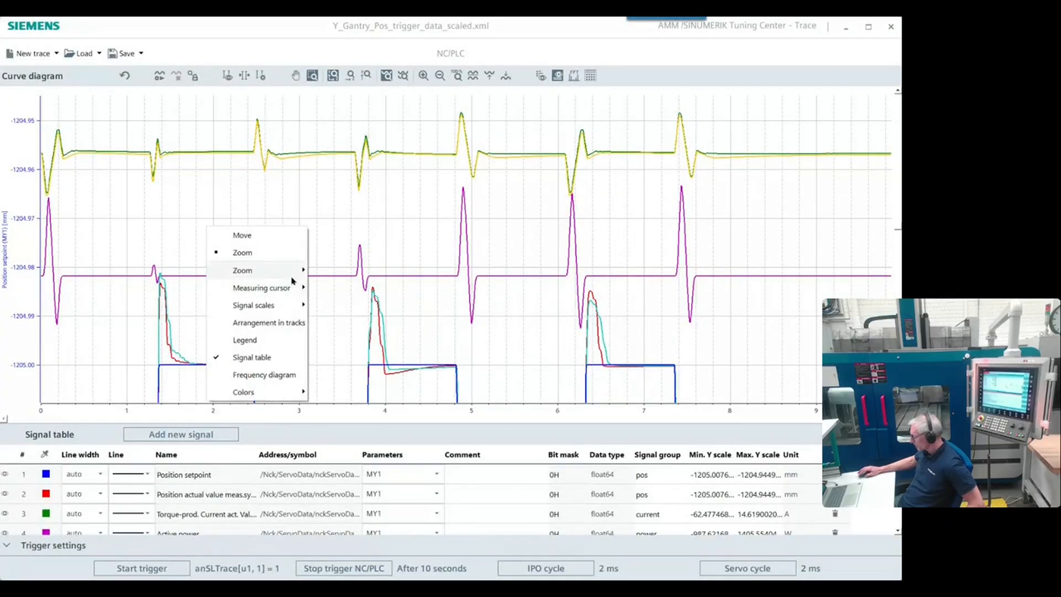
pyautogui.moveTo(291, 304)
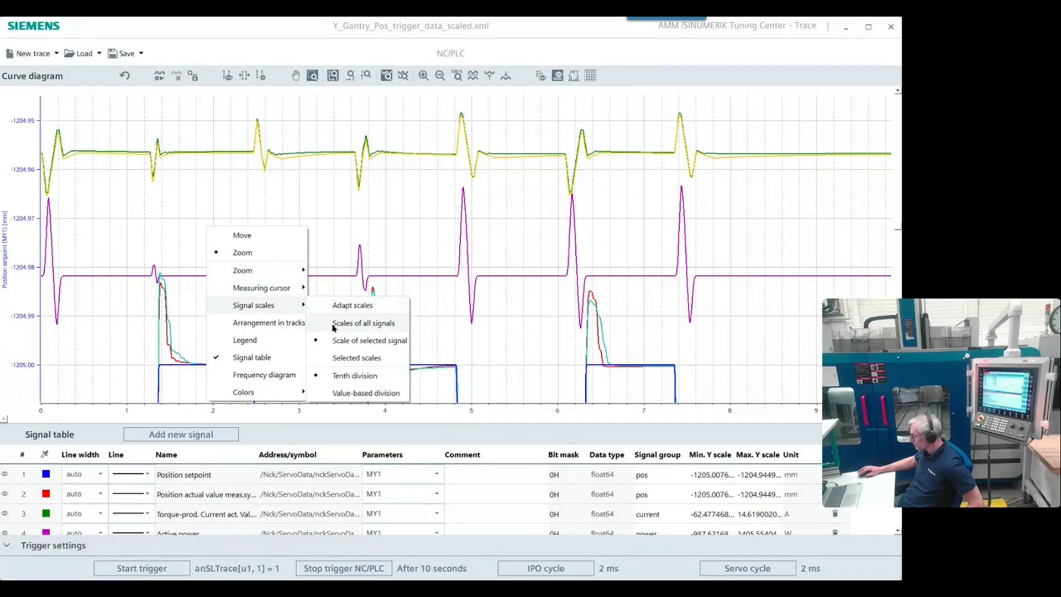
pyautogui.click(335, 323)
# - Adapt the signal scales so Active power and the MY1 Torque-prod. Current act. Val. i(q) have their axes on the right side
pyautogui.rightClick(337, 227)
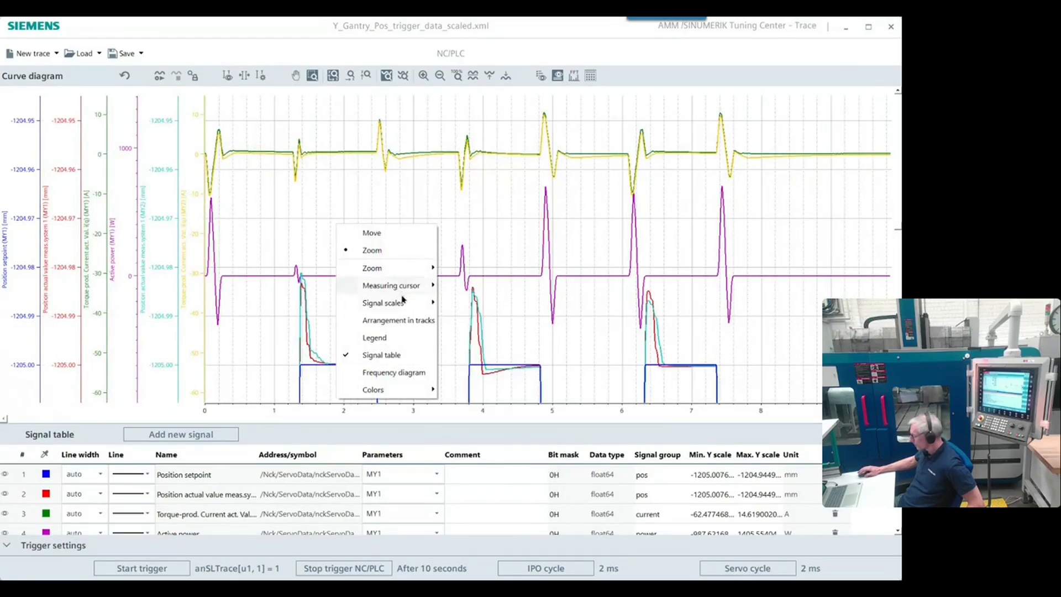
pyautogui.moveTo(401, 304)
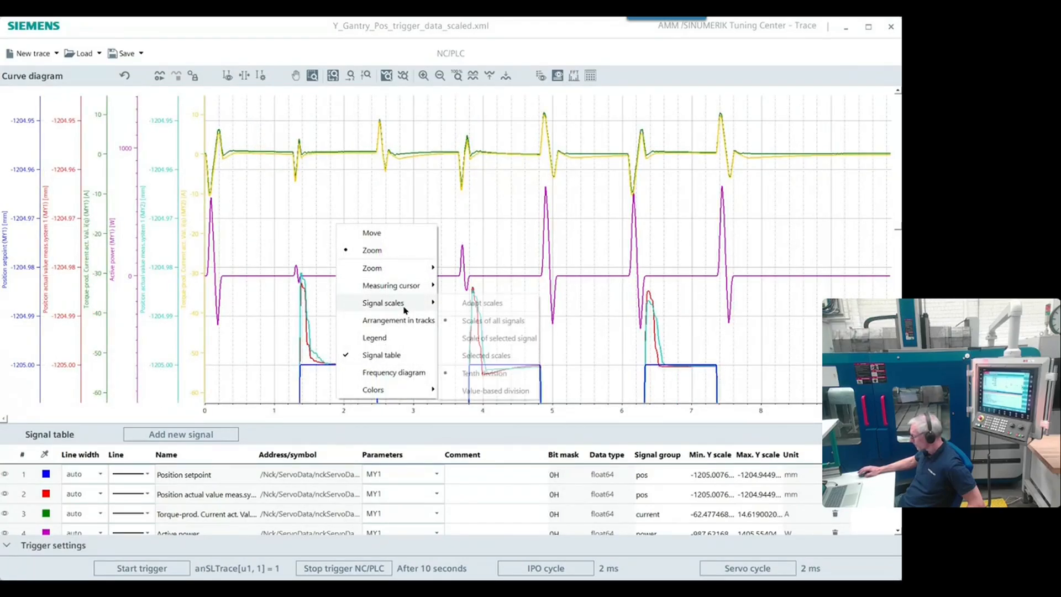
pyautogui.click(491, 304)
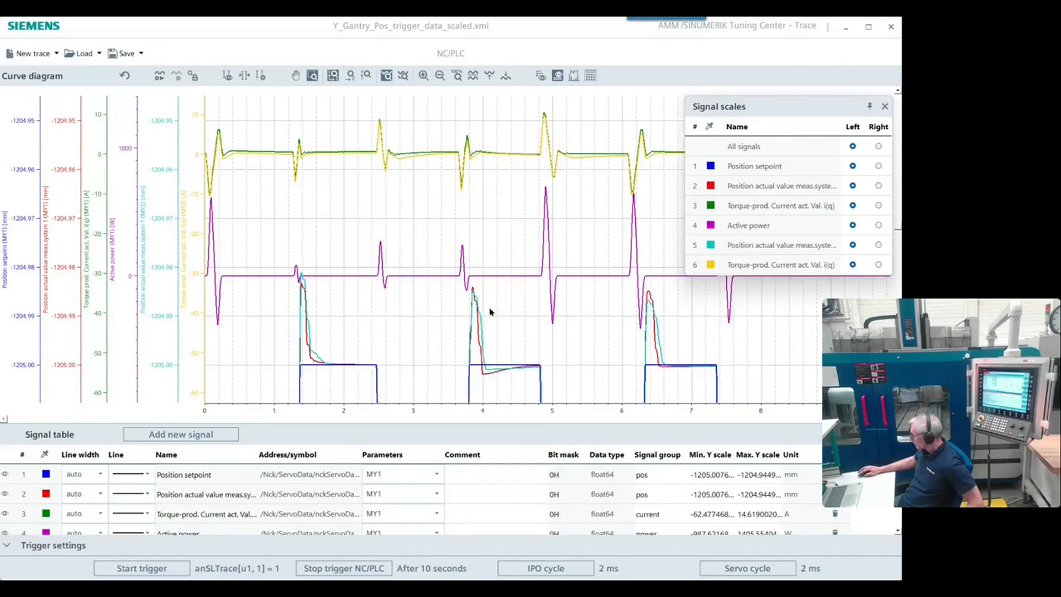
pyautogui.click(879, 226)
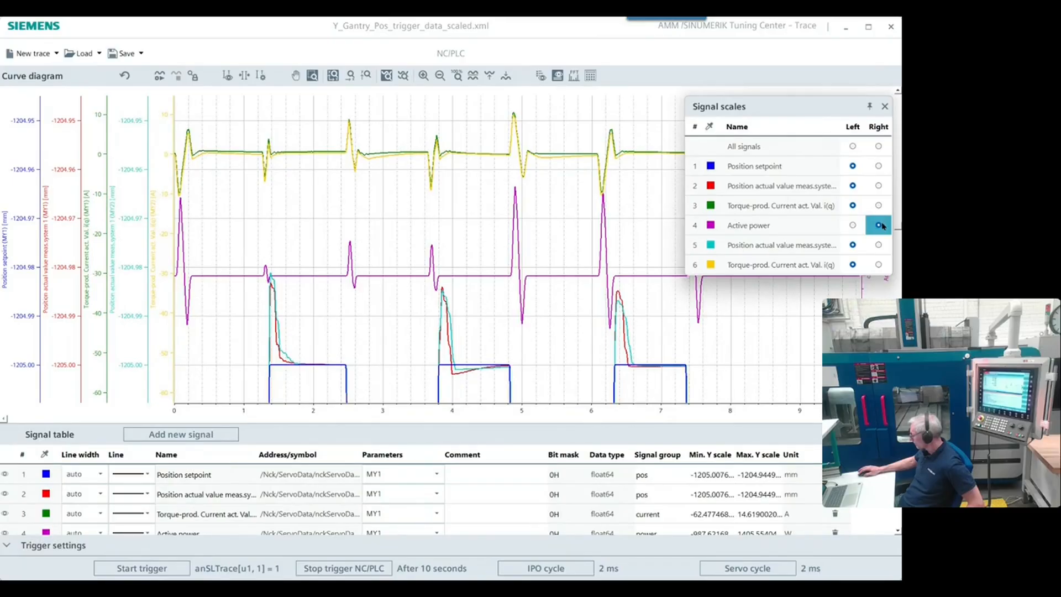
pyautogui.click(879, 205)
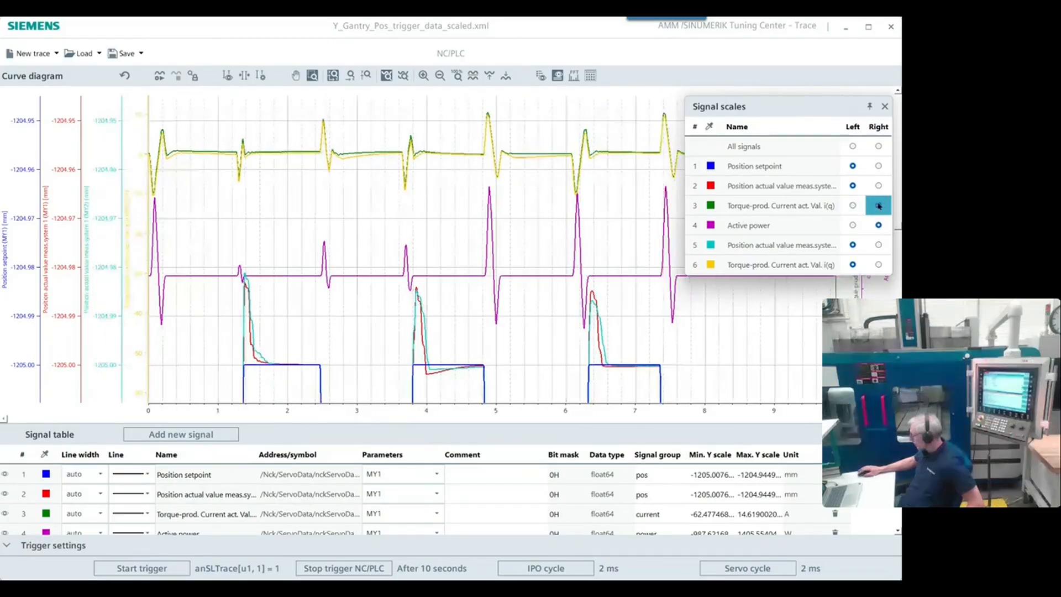
pyautogui.click(885, 107)
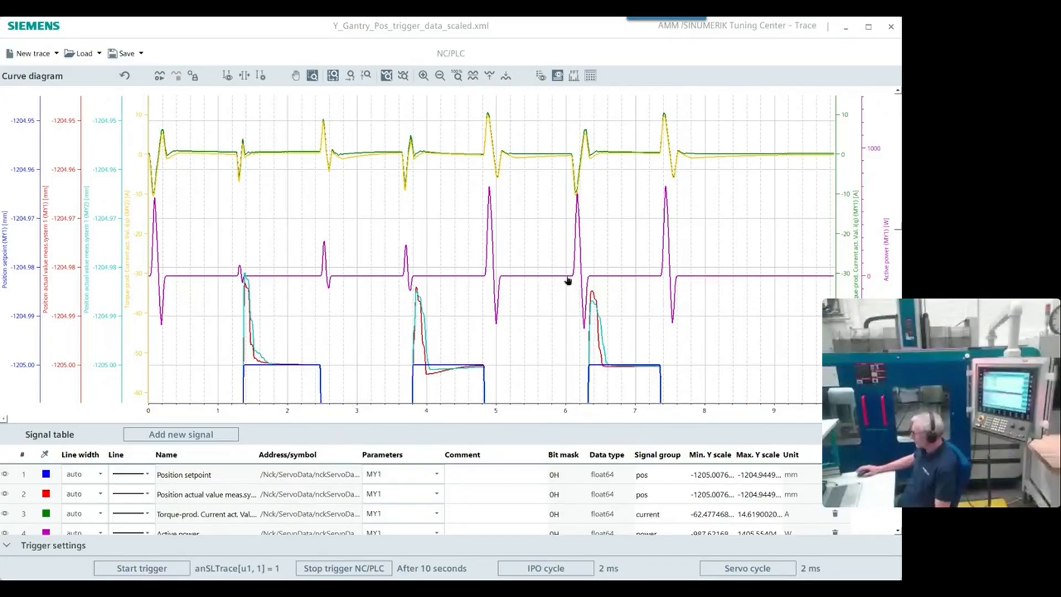
# - Check the save dialog of the _Trace folder and load the recorded trace Y_Gantry_Pos_trigger_data_highjerk_FFT.xml
pyautogui.click(139, 54)
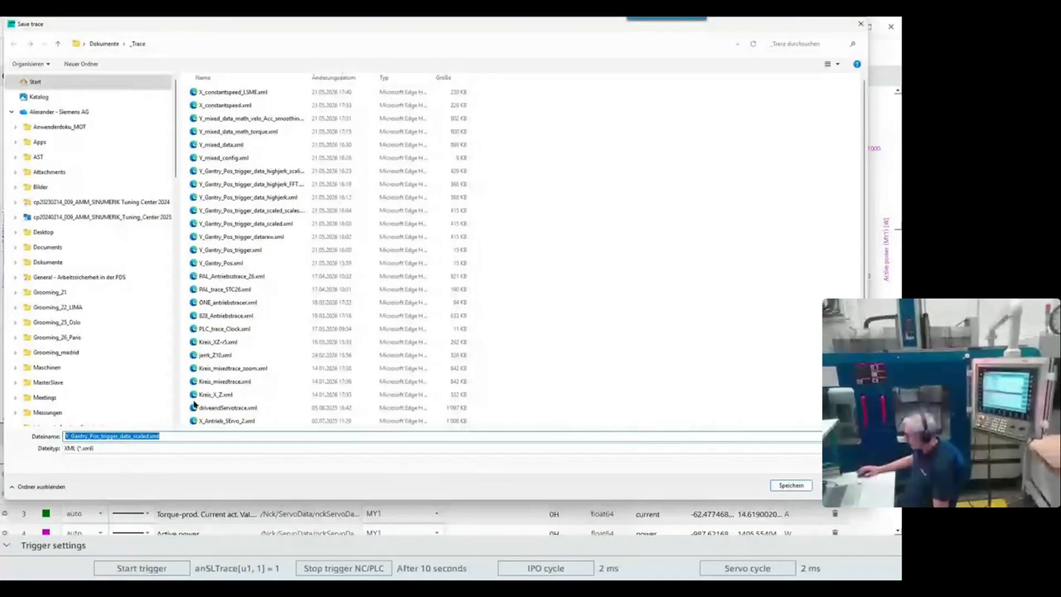
pyautogui.click(791, 485)
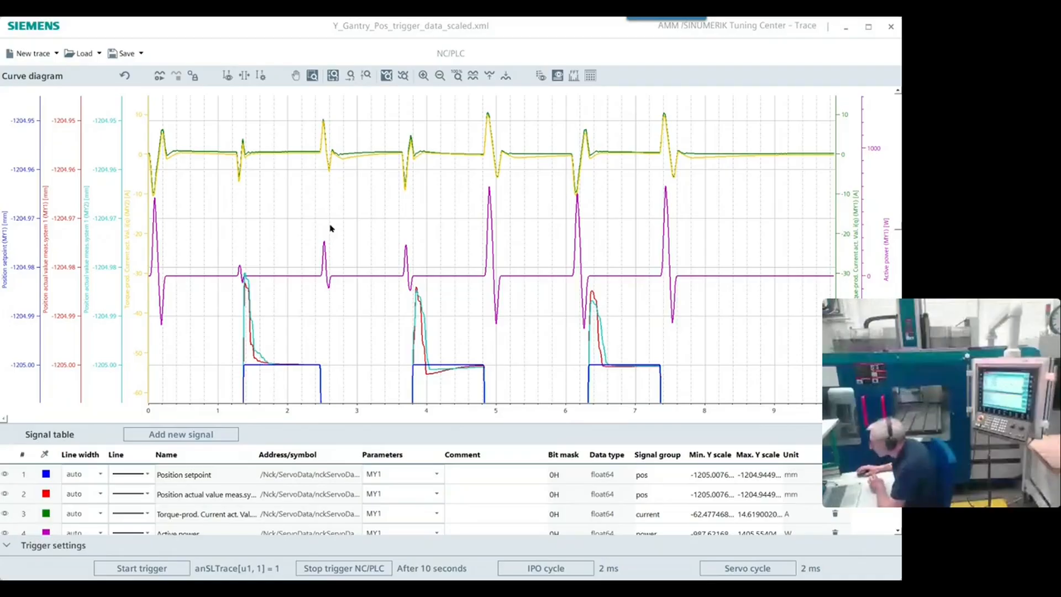
pyautogui.click(77, 52)
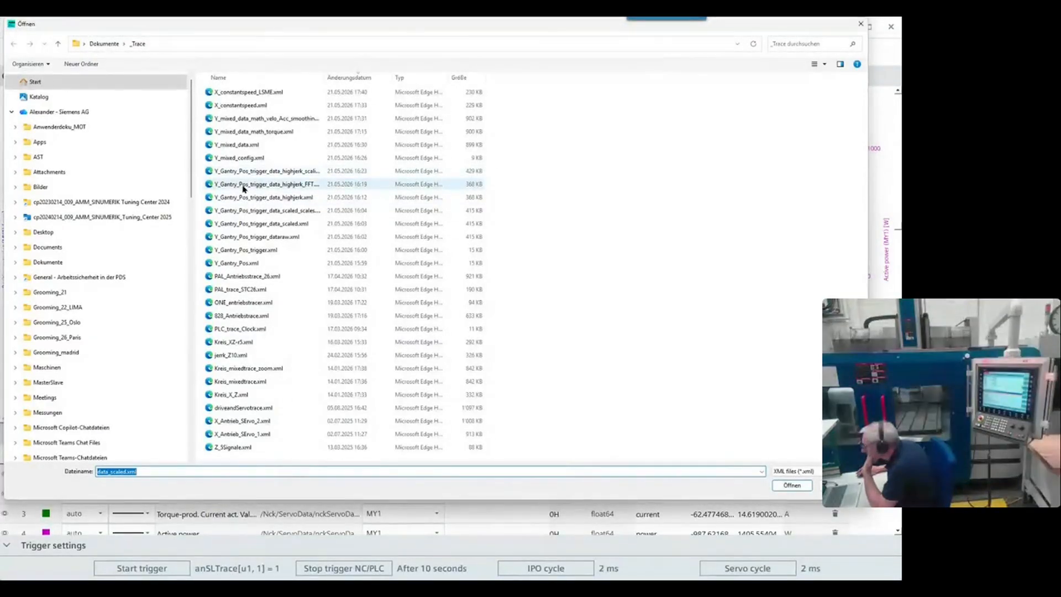
pyautogui.doubleClick(241, 185)
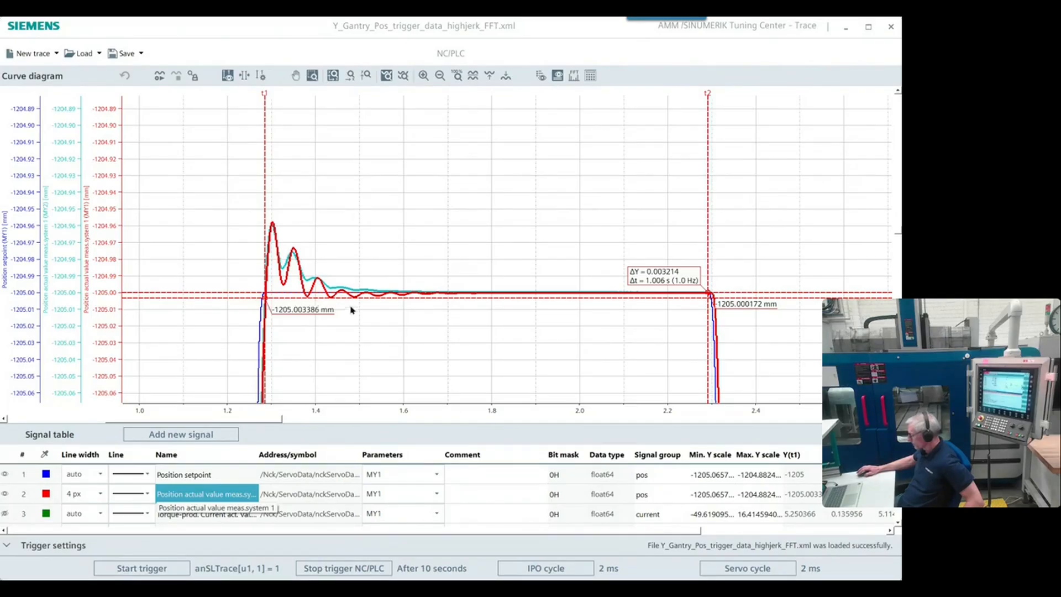
# - Show the frequency diagram and shift measuring cursor t1 at the start of the evaluated section to compare the spectrum
pyautogui.click(575, 78)
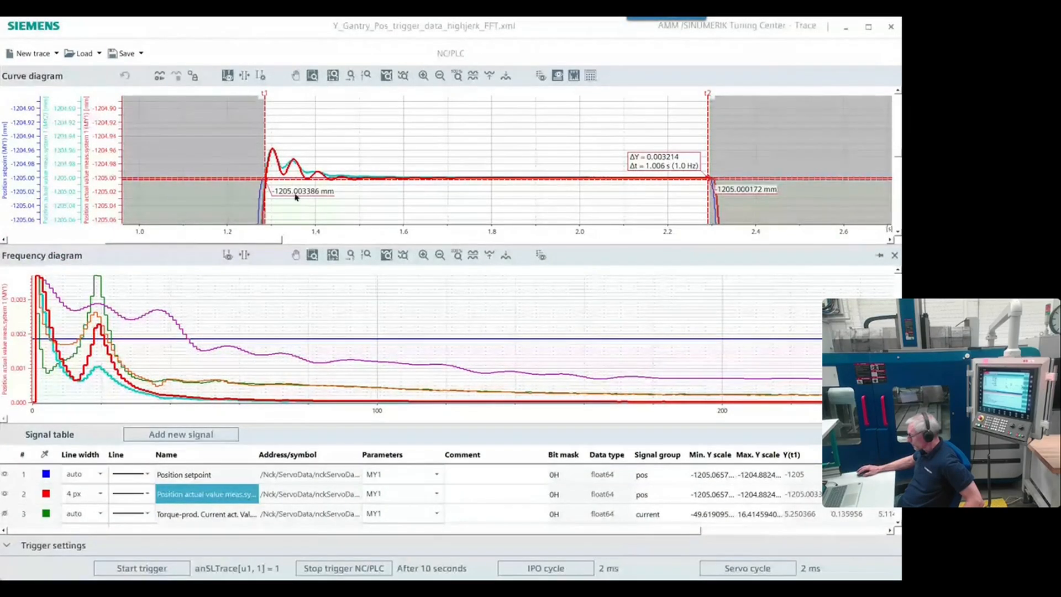
pyautogui.moveTo(266, 139)
pyautogui.mouseDown()
pyautogui.moveTo(244, 134)
pyautogui.moveTo(265, 135)
pyautogui.mouseUp()
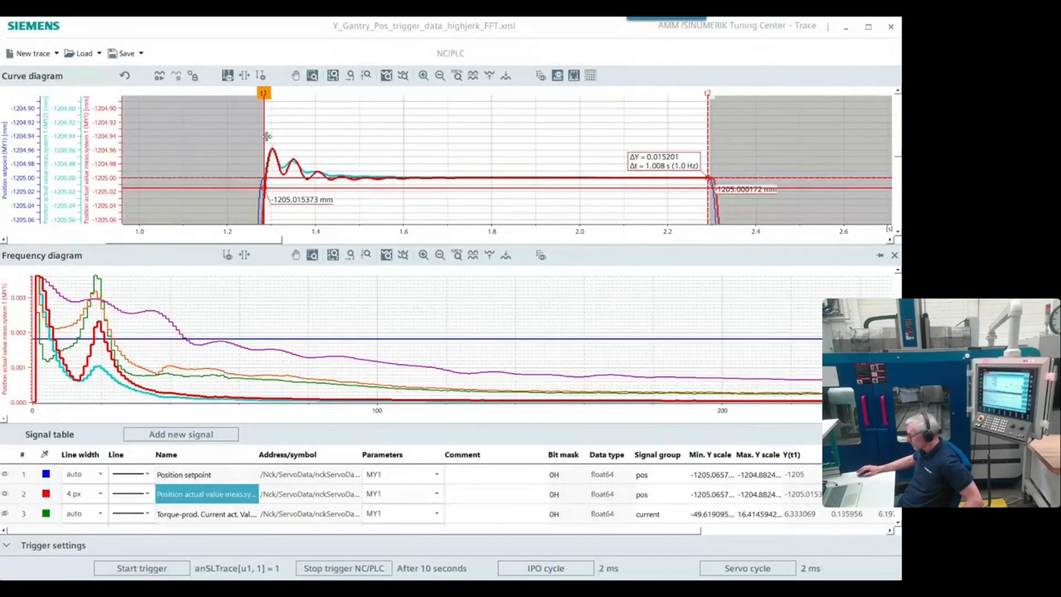
pyautogui.moveTo(267, 138); pyautogui.dragTo(265, 138)
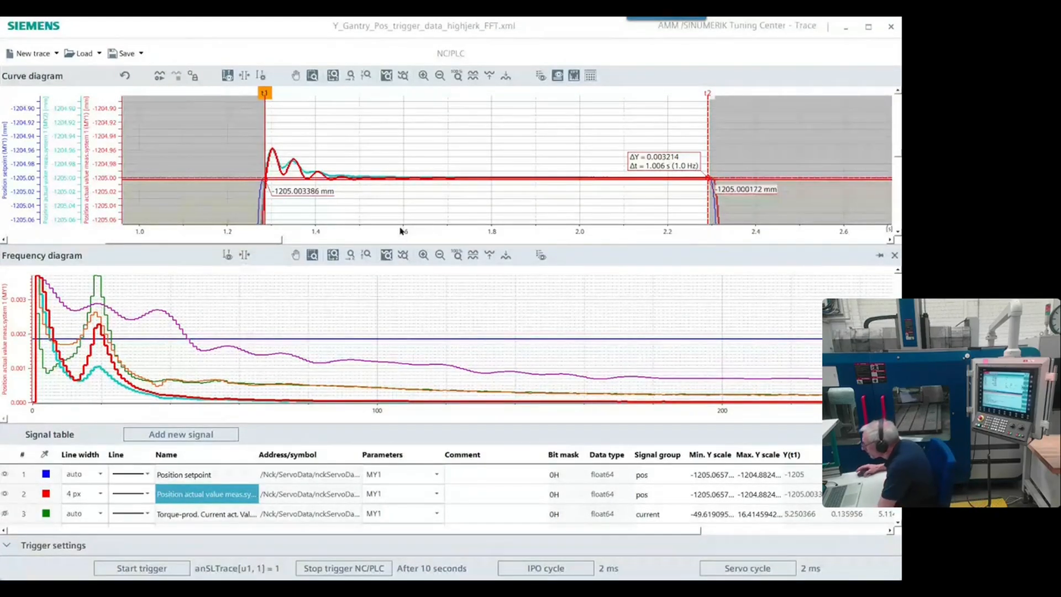
# - Close the frequency diagram and measure the oscillation by placing cursors t1 and t2 on the first two peaks of the actual position
pyautogui.moveTo(709, 140); pyautogui.dragTo(295, 103)
pyautogui.click(881, 254)
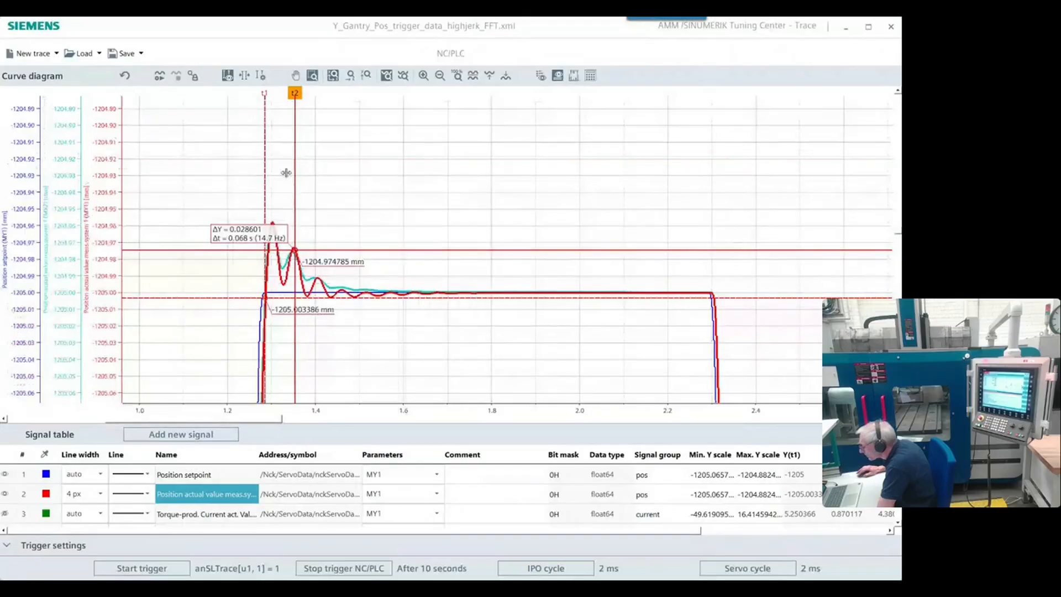
pyautogui.moveTo(268, 173); pyautogui.dragTo(293, 186)
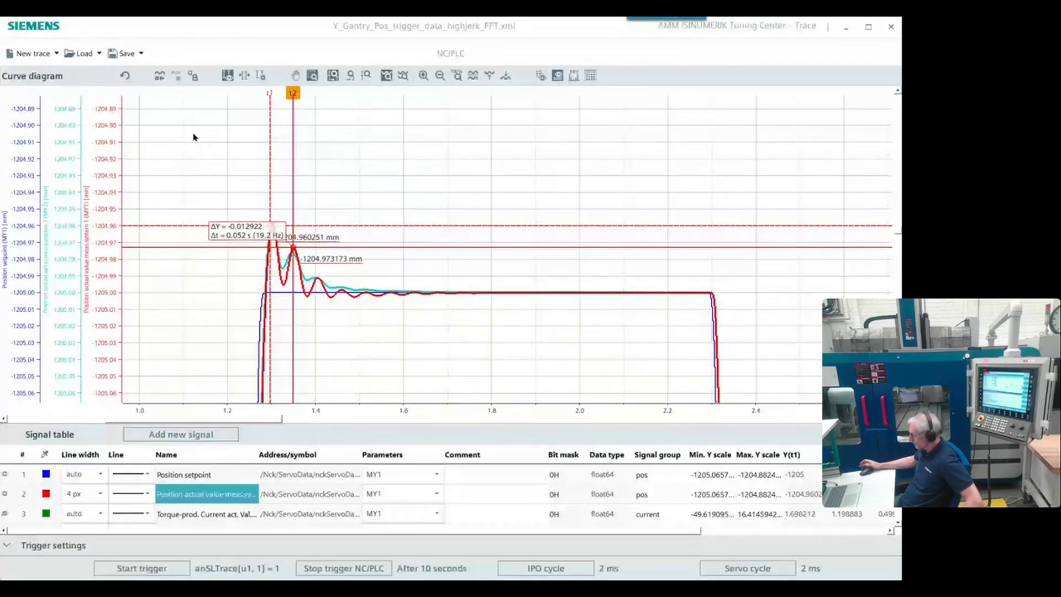
# - Load Y_mixed_data_math_velo_Acc_smoothing.xml and examine the formulas of its calculated acceleration and jerk signals
pyautogui.click(78, 53)
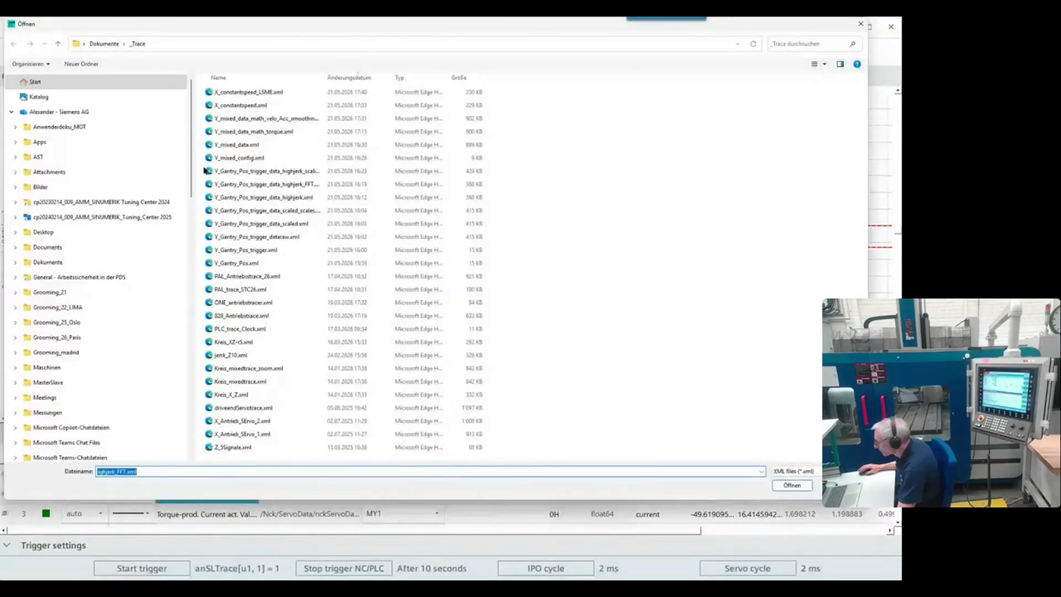
pyautogui.doubleClick(235, 119)
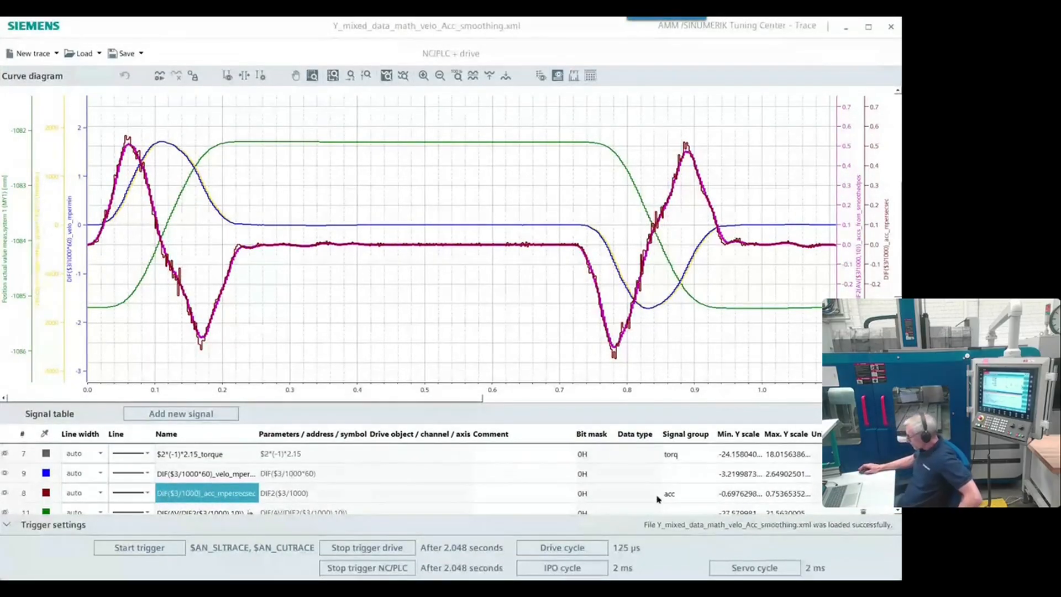
pyautogui.scroll(-1, 658, 499)
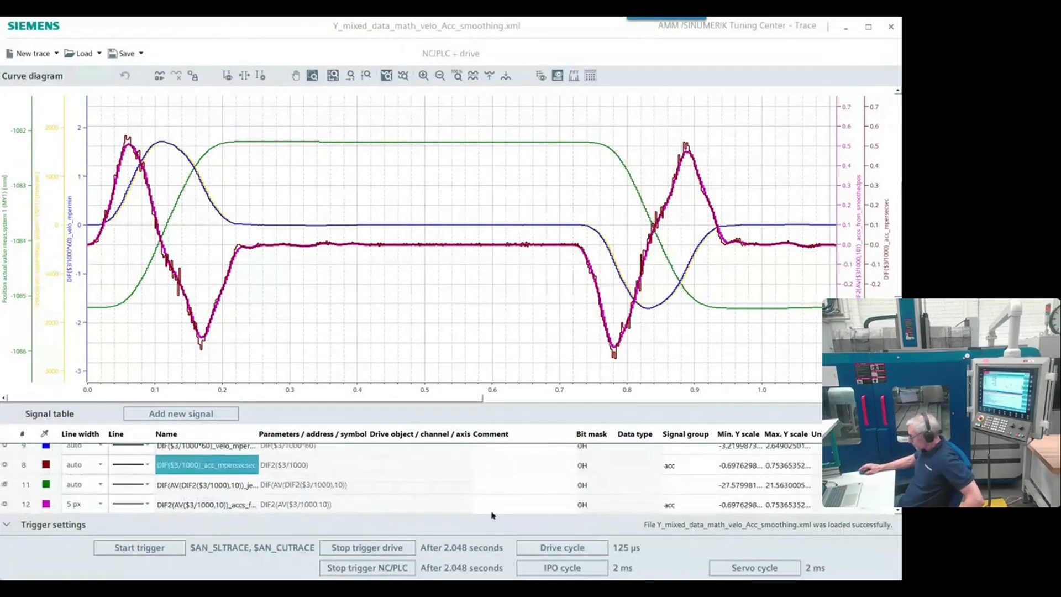
pyautogui.click(282, 504)
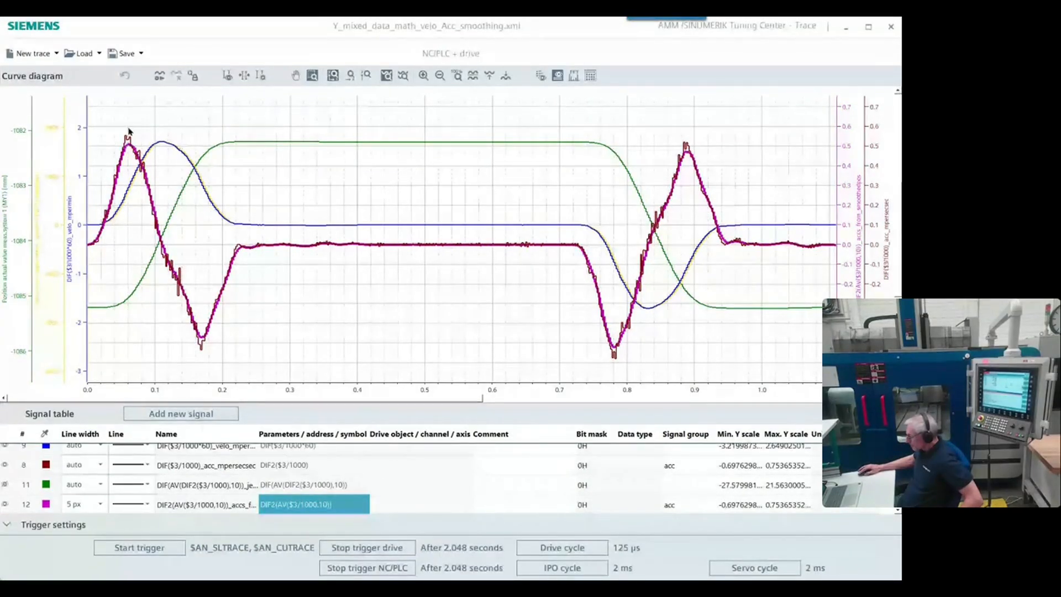
pyautogui.click(211, 467)
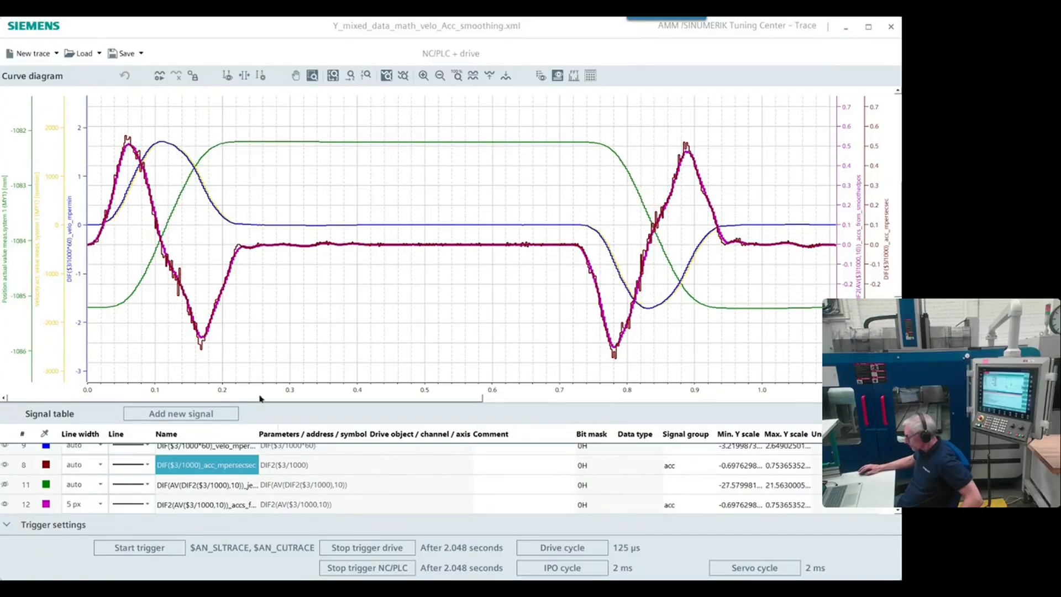
pyautogui.click(289, 486)
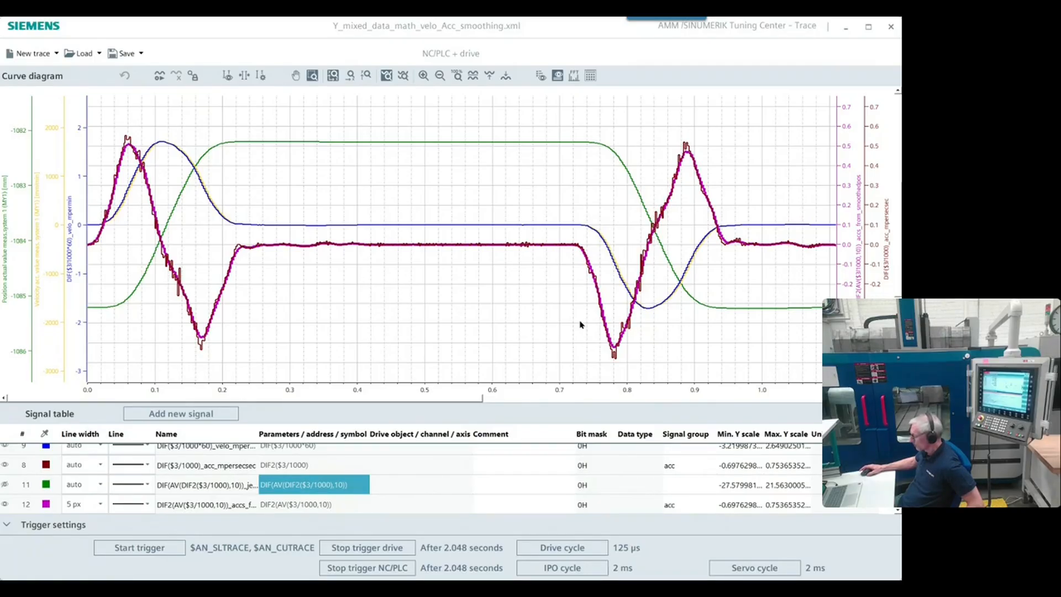
# - View the presentation slide on axis recordings with different jerk limits, and enlarge the trace's signal table to show it from the first signal
pyautogui.hotkey('alt', 'Tab')
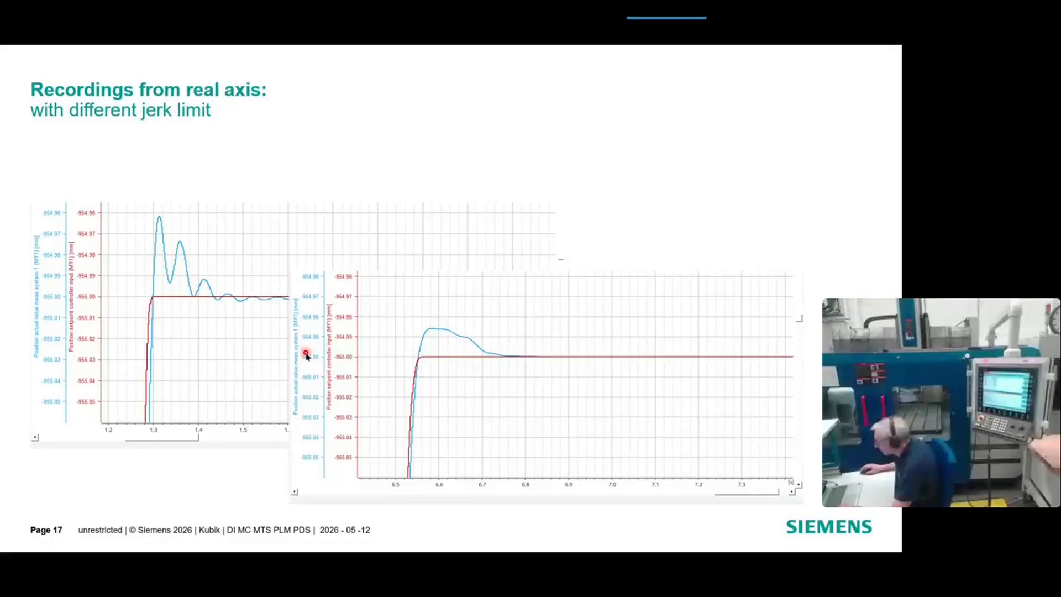
pyautogui.hotkey('alt', 'Tab')
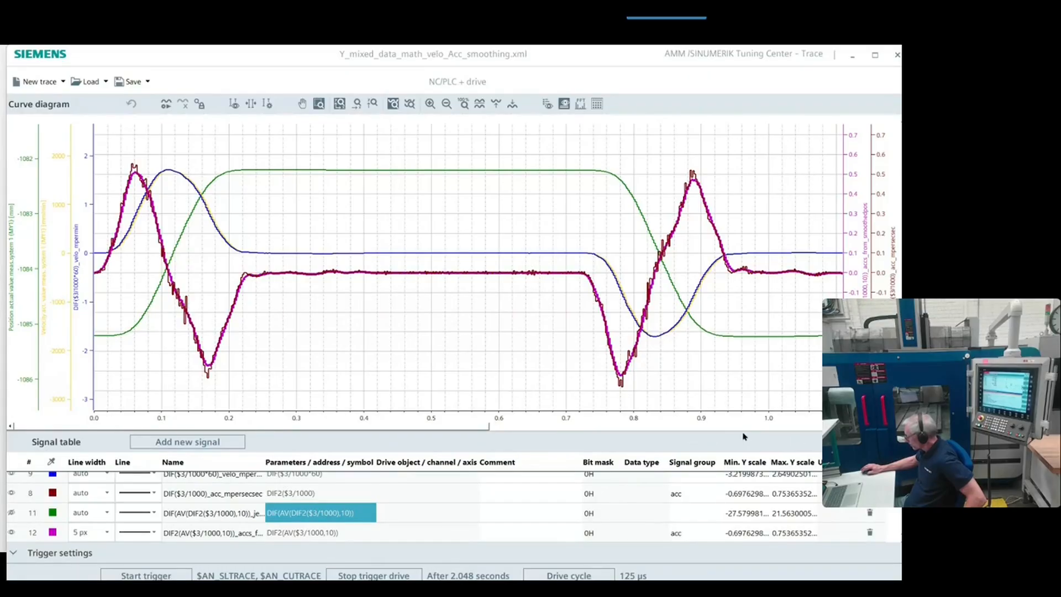
pyautogui.moveTo(745, 432); pyautogui.dragTo(747, 336)
pyautogui.scroll(3, 525, 389)
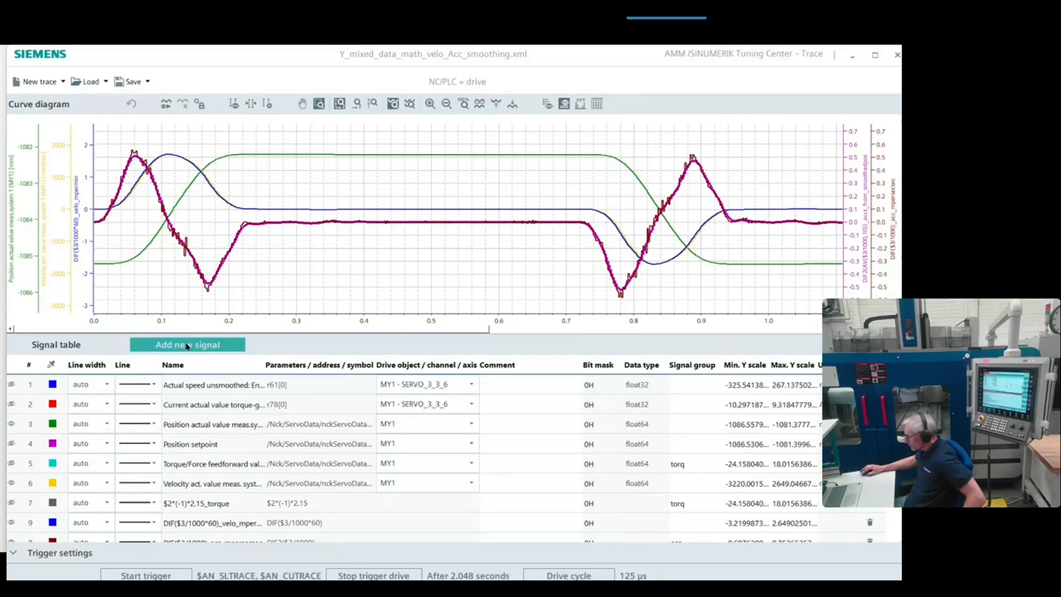
# - Start a new NC/PLC trace and add the Servo signals Position actual value meas.system 1 and Torque-prod. Current act. Val. i(q)
pyautogui.click(38, 81)
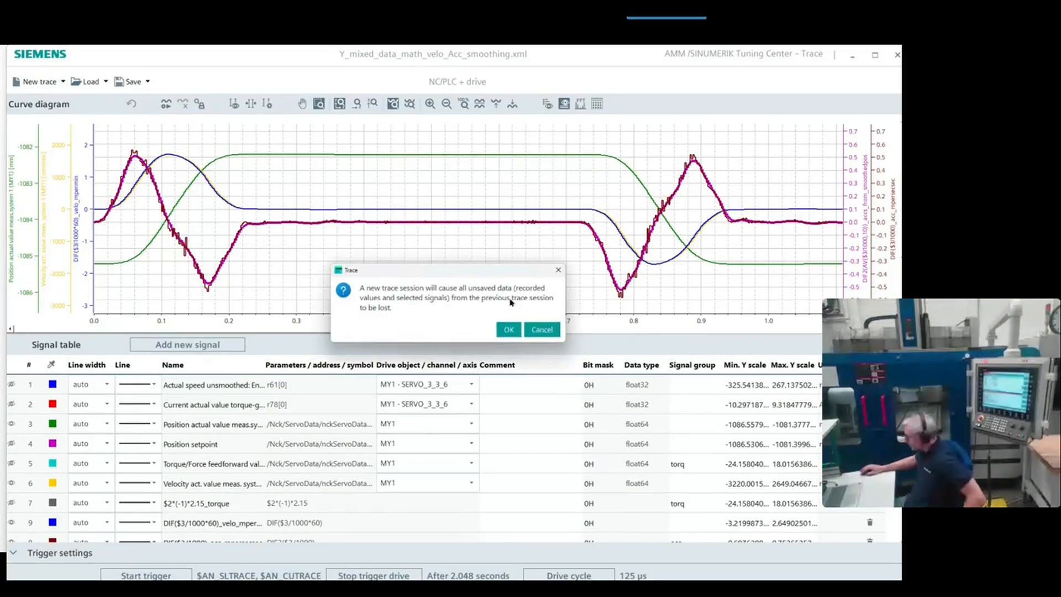
pyautogui.click(498, 330)
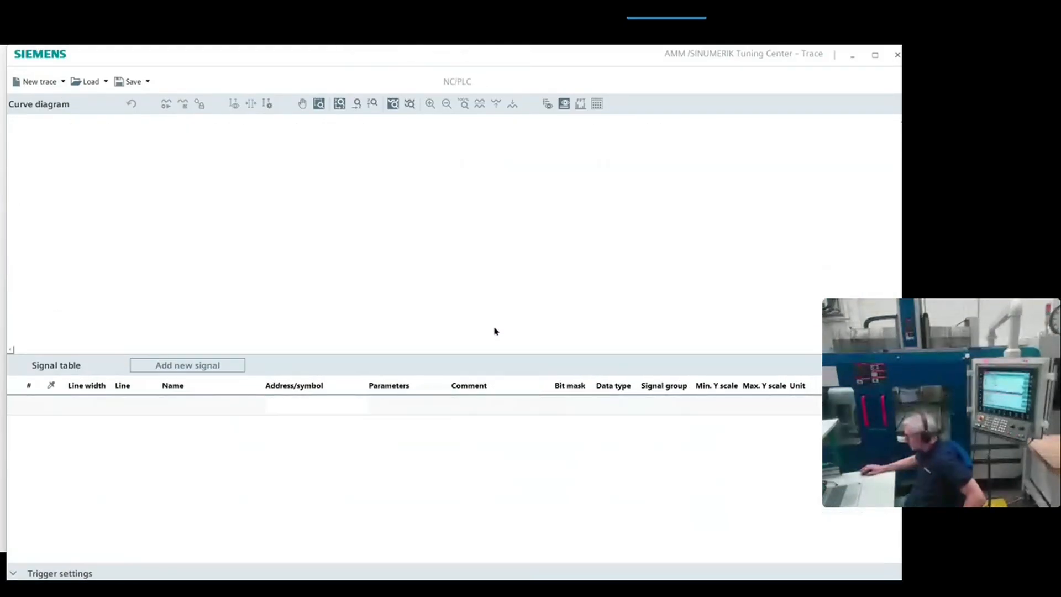
pyautogui.click(212, 369)
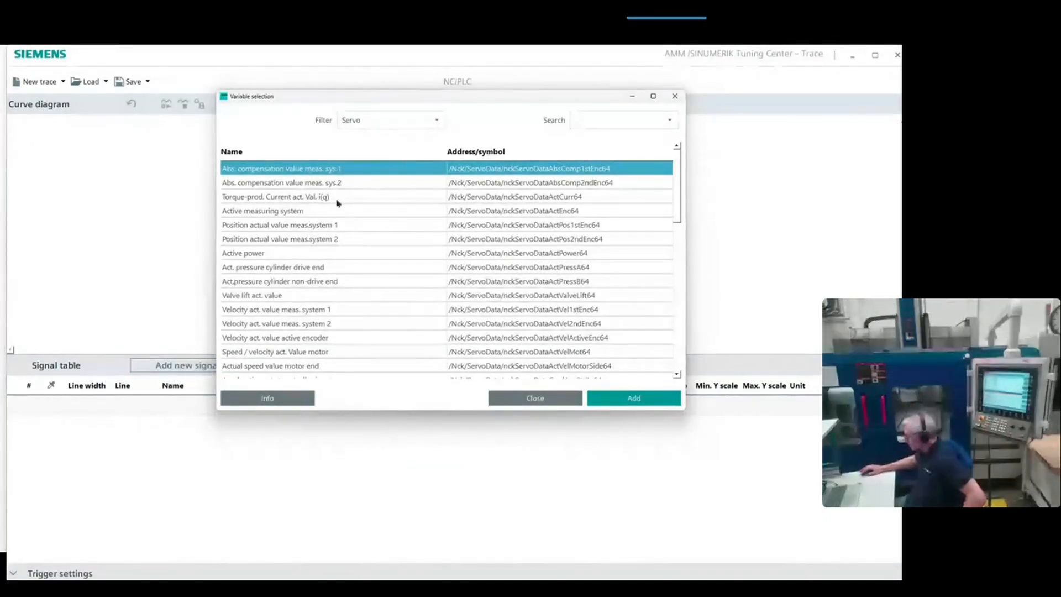
pyautogui.click(320, 227)
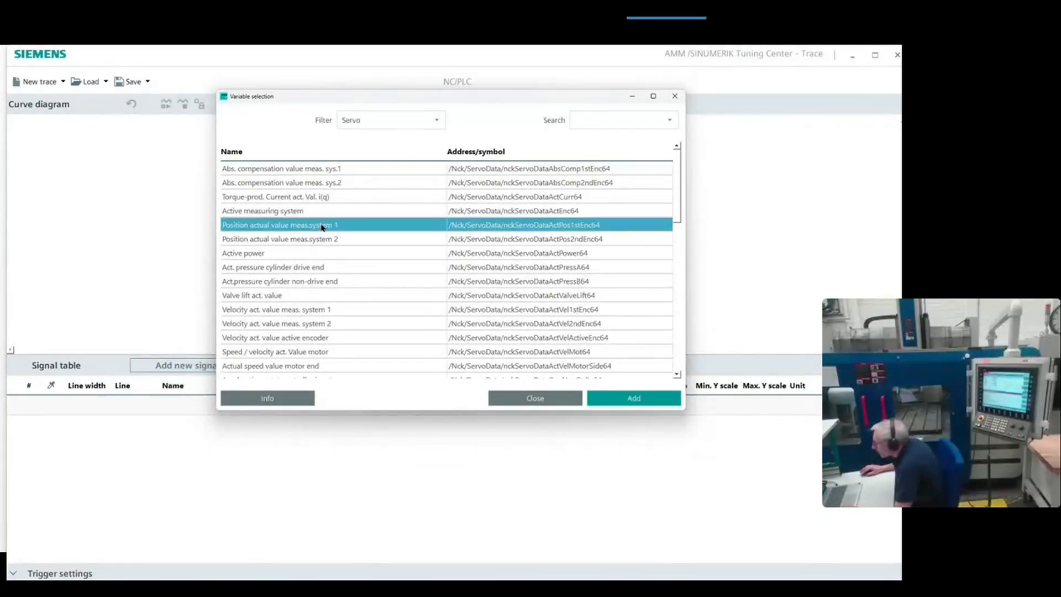
pyautogui.click(609, 400)
pyautogui.click(378, 199)
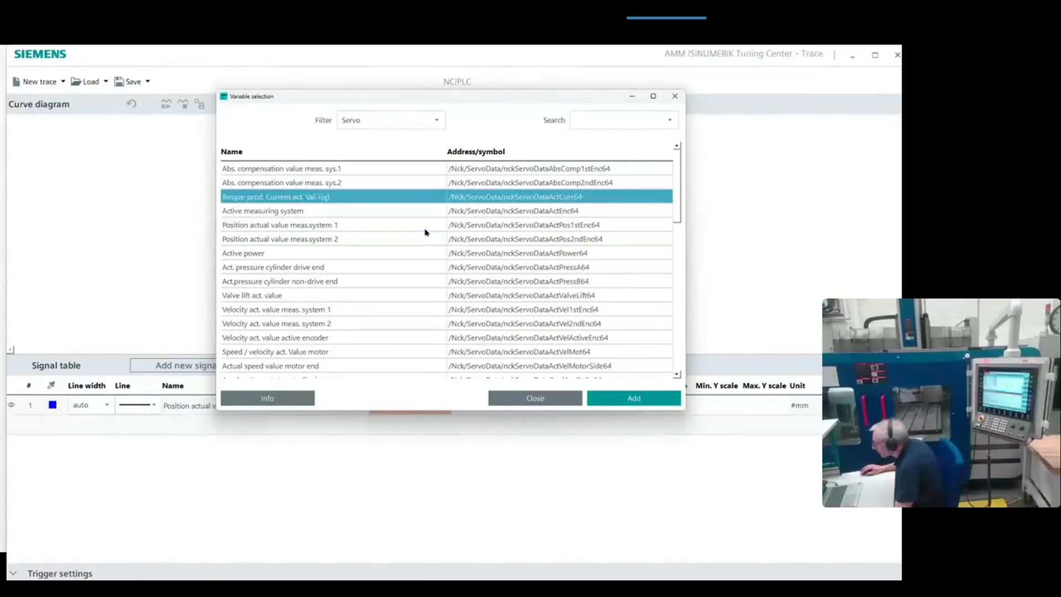
pyautogui.click(613, 399)
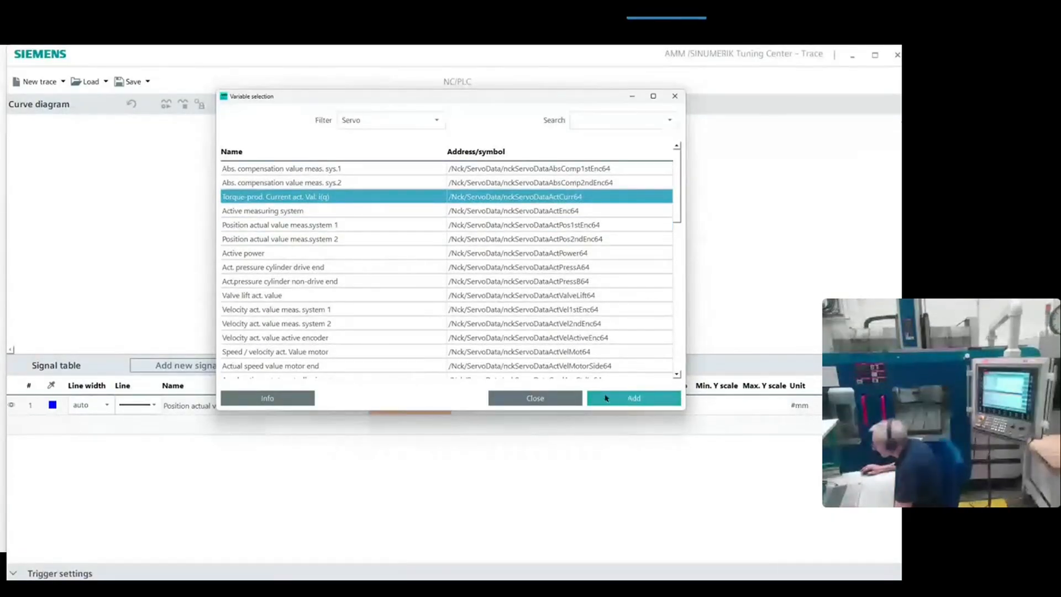
pyautogui.click(547, 402)
# - Assign axis MX1 to the position actual value and torque-producing current signals, and start recording the trace
pyautogui.click(445, 408)
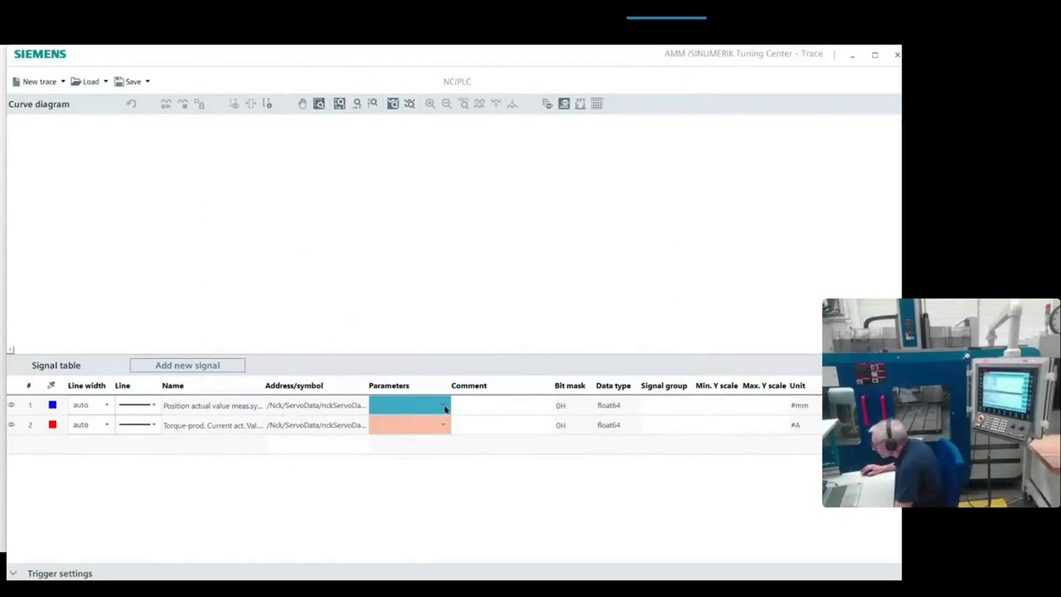
pyautogui.click(447, 426)
pyautogui.click(447, 426)
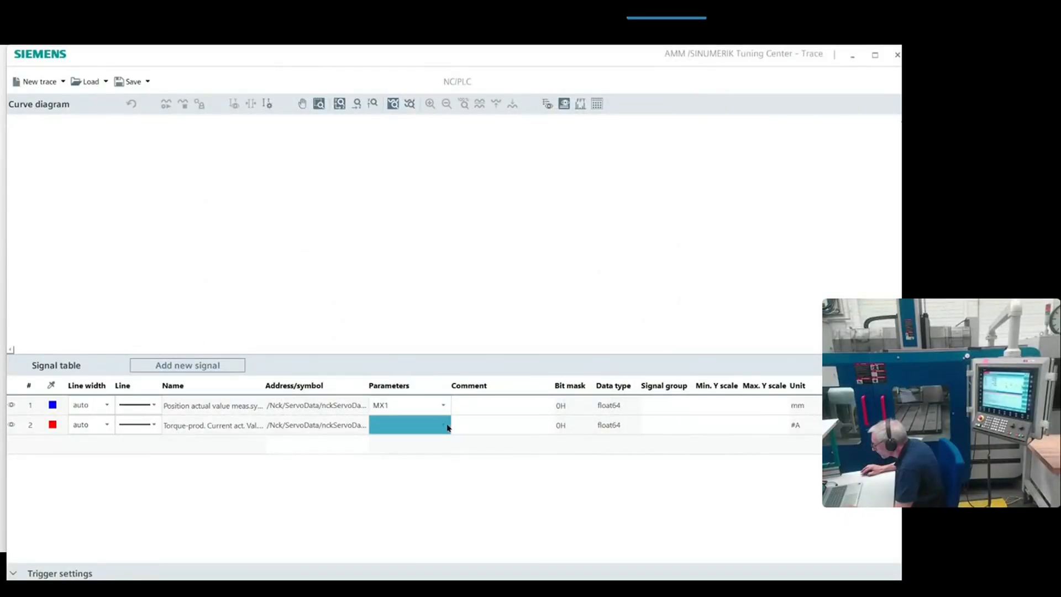
pyautogui.click(436, 444)
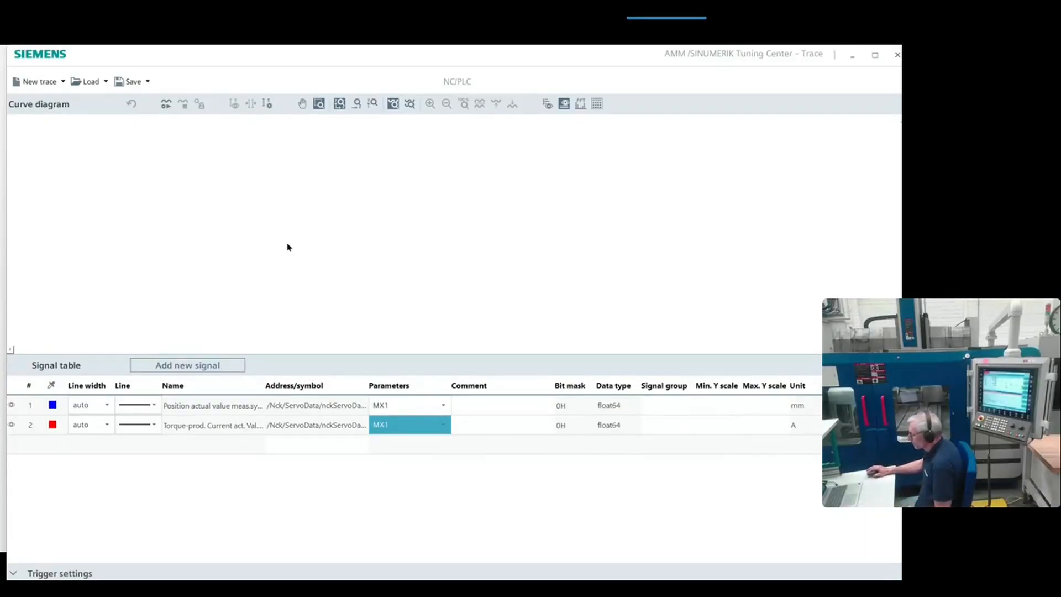
pyautogui.click(166, 104)
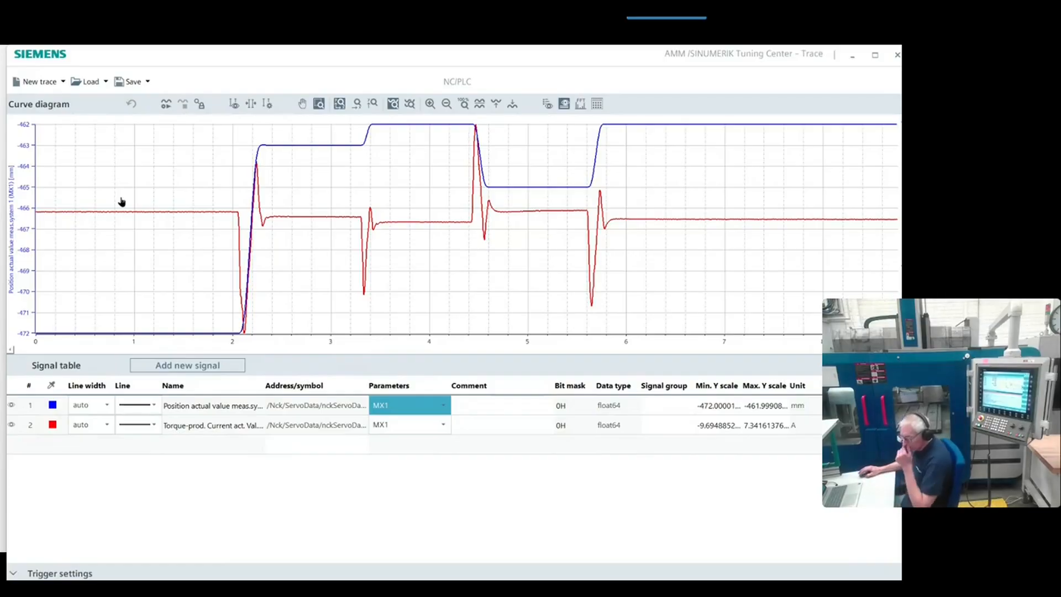
# - Switch to the presentation and show the Licensing slide on starting a trial license
pyautogui.hotkey('alt', 'Tab')
pyautogui.scroll(-9, 451, 298)
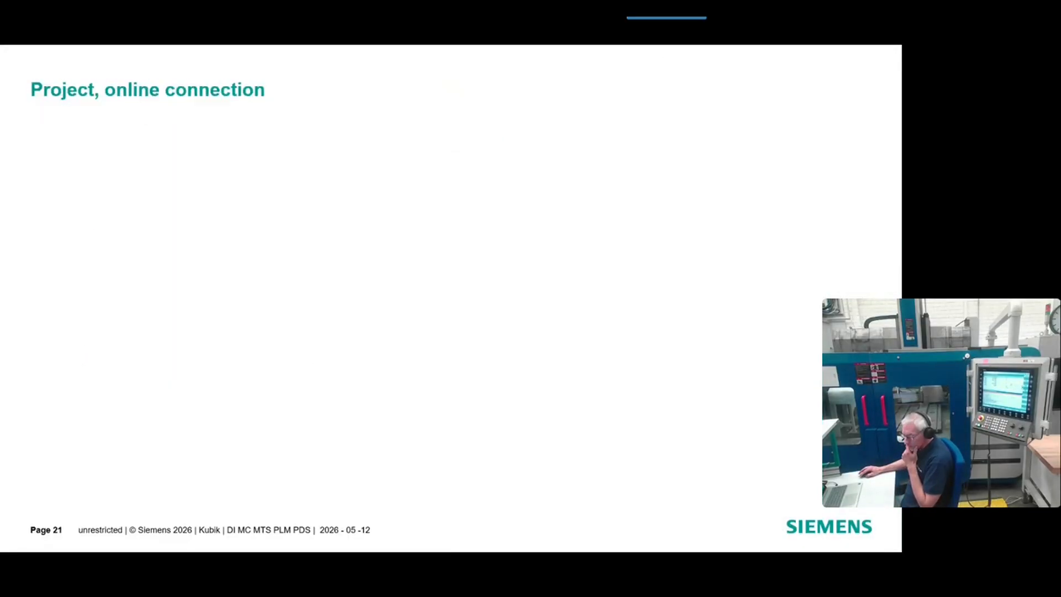
pyautogui.scroll(-8, 451, 298)
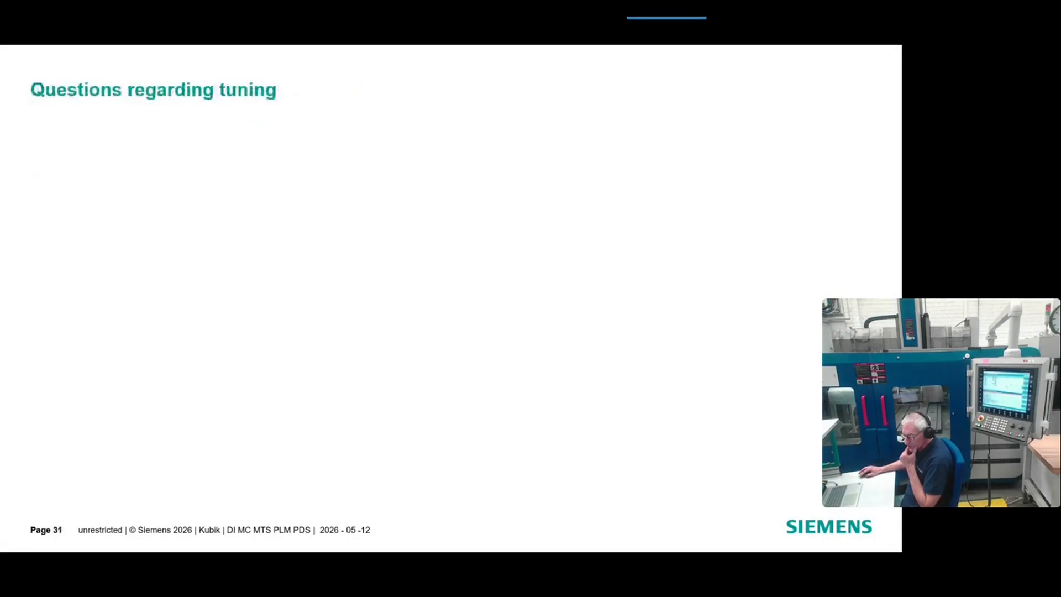
pyautogui.scroll(-3, 451, 298)
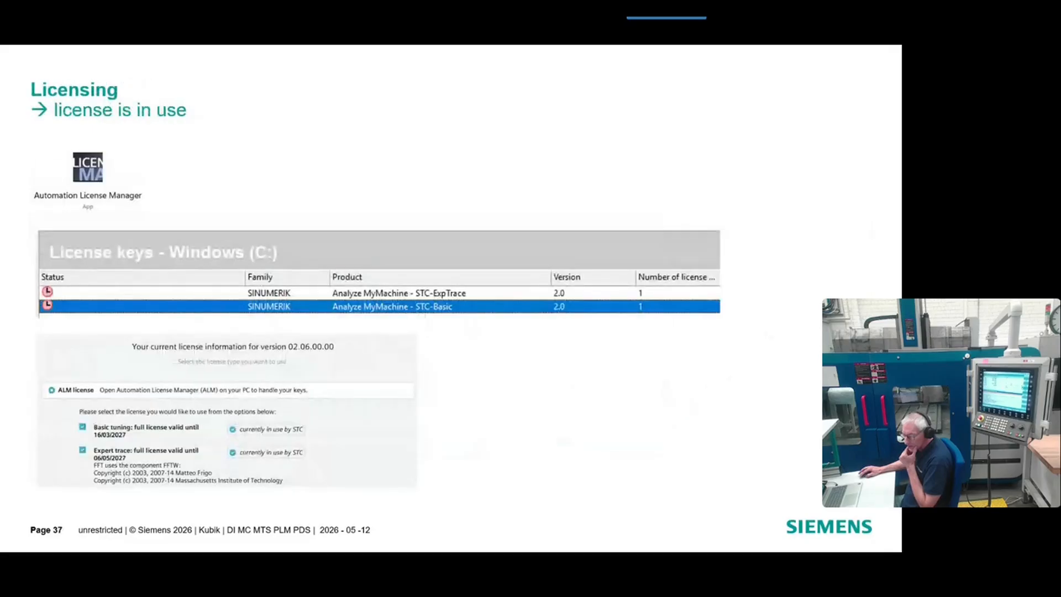
pyautogui.scroll(1, 451, 298)
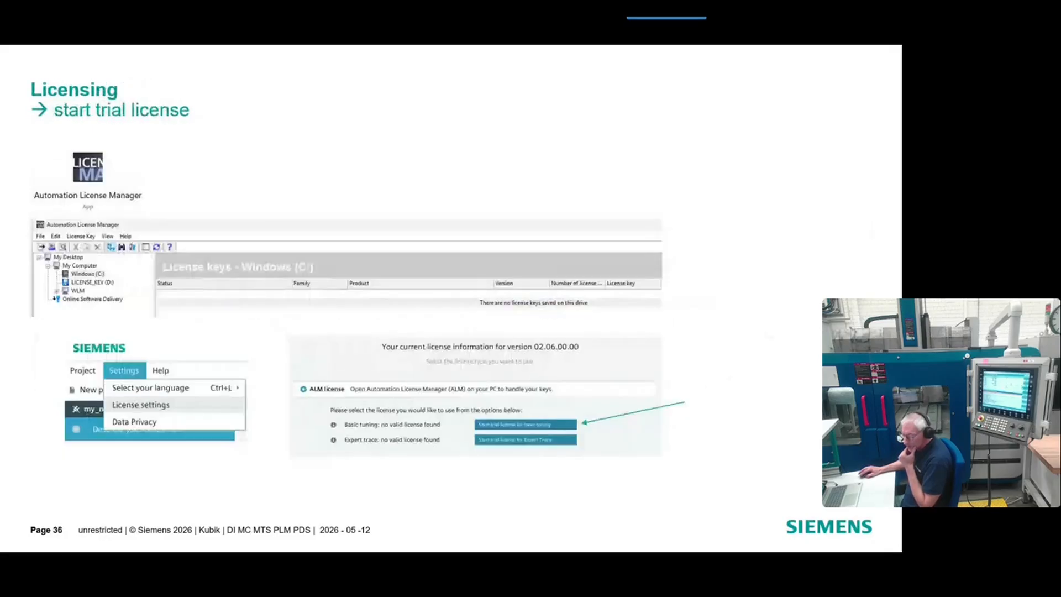